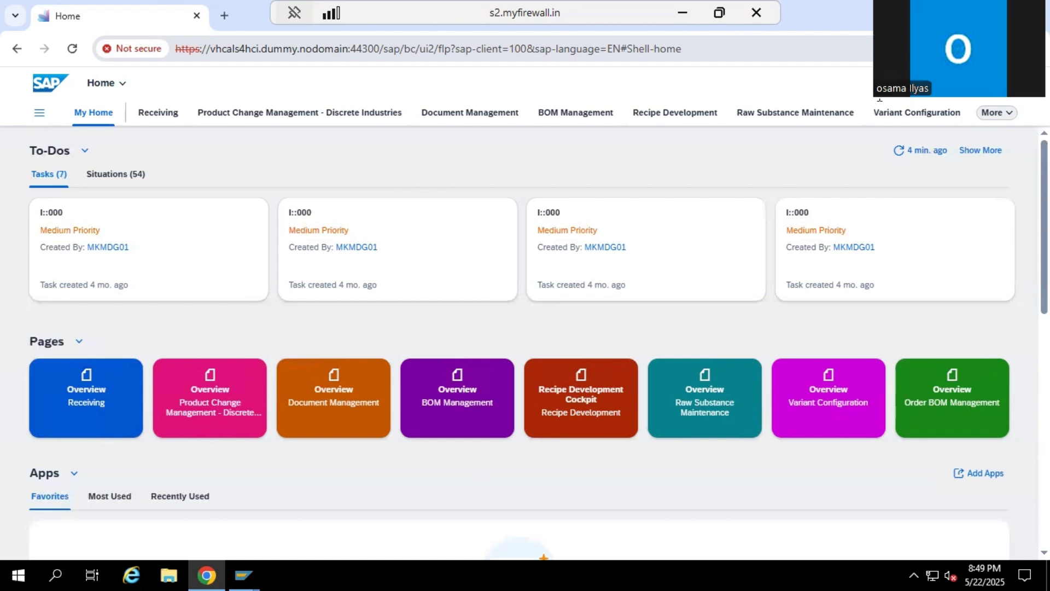
Search the apps for aw01n and open Asset Values
left_click(919, 83)
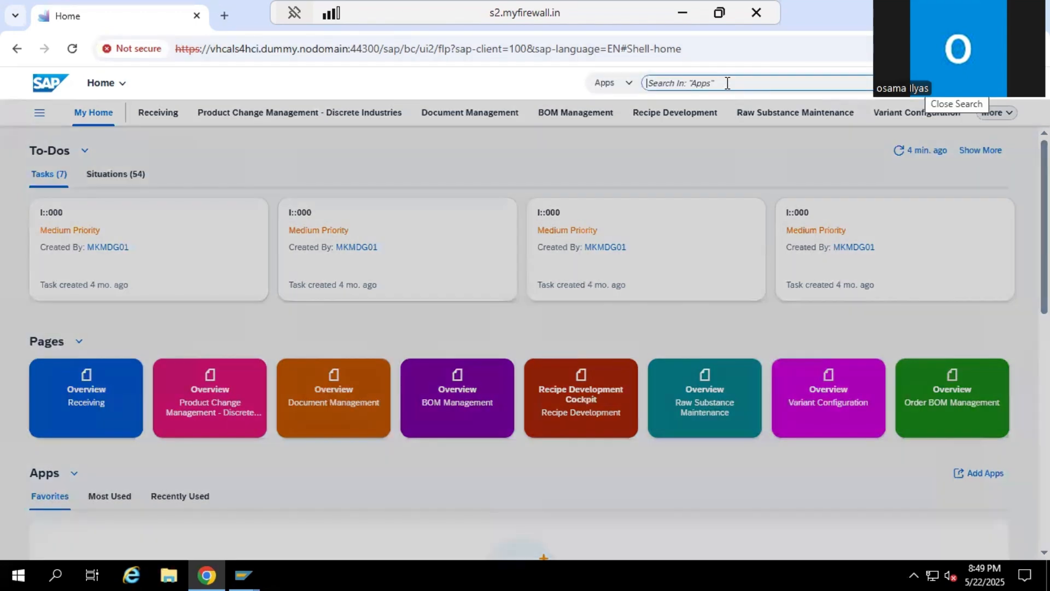
type("a")
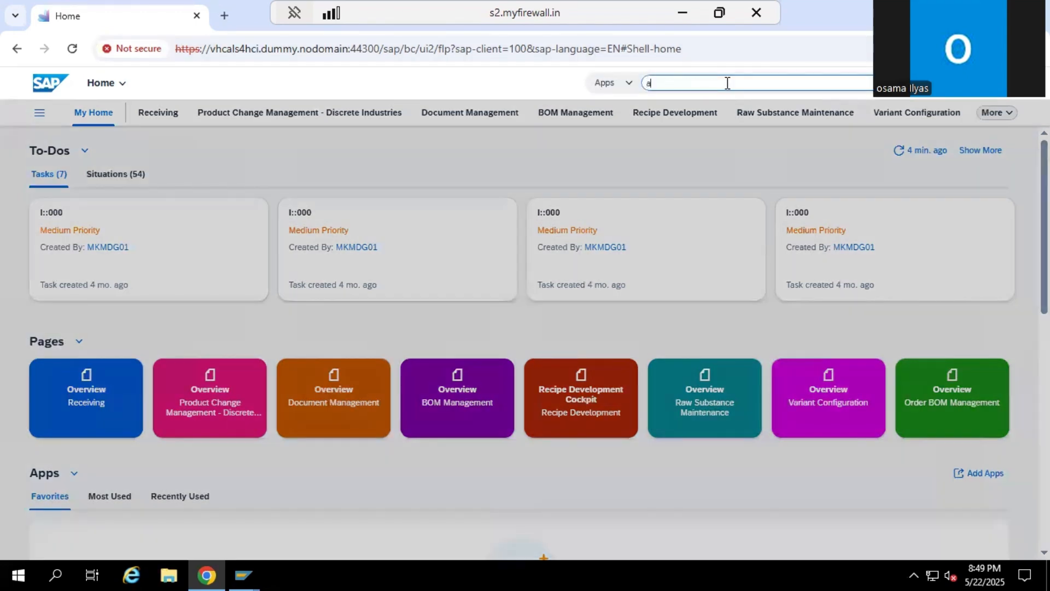
type("w")
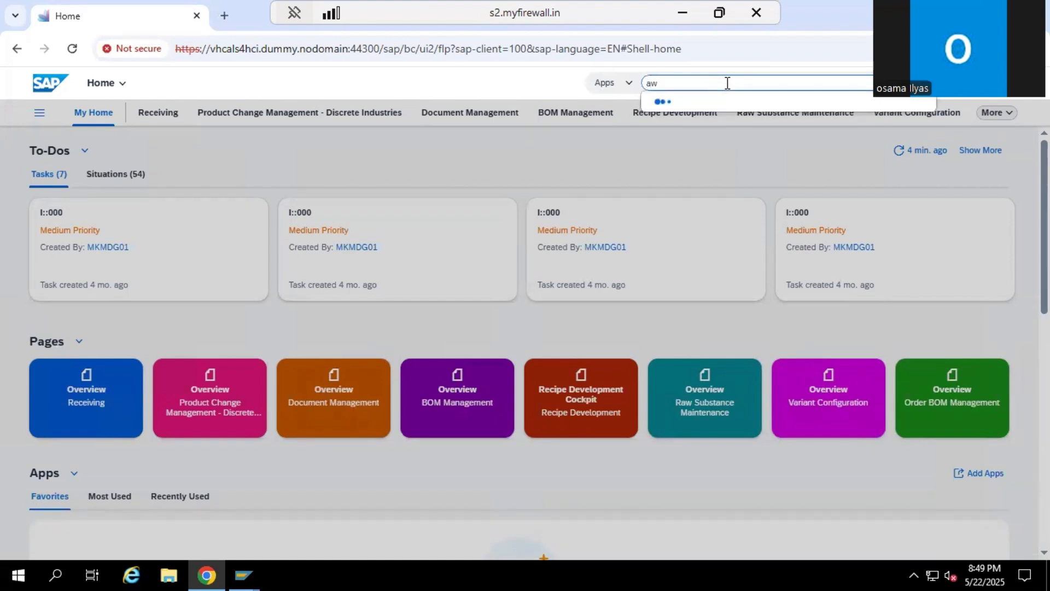
type("01n")
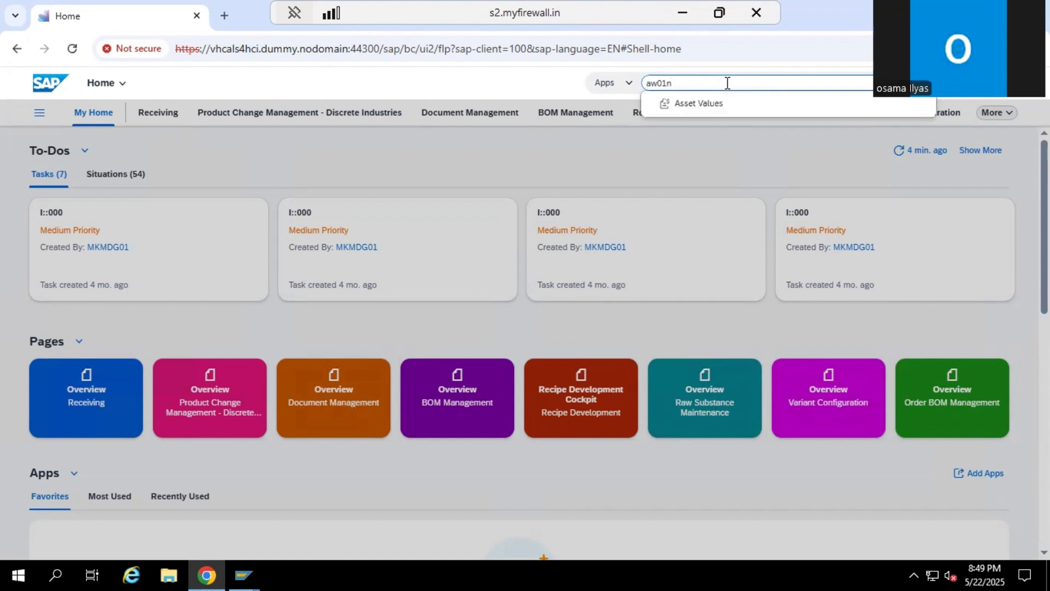
left_click(695, 105)
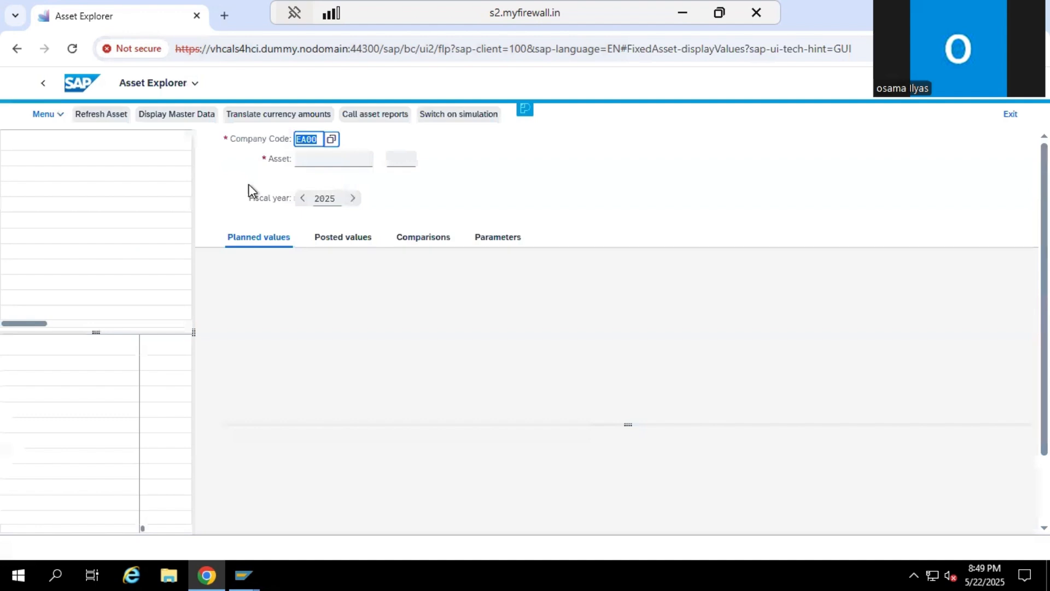
Look up the DEPRECIATION TESTING - PERIOD asset 100000 of company code EA00 in the favorites and load its values for fiscal year 2025
left_click(327, 163)
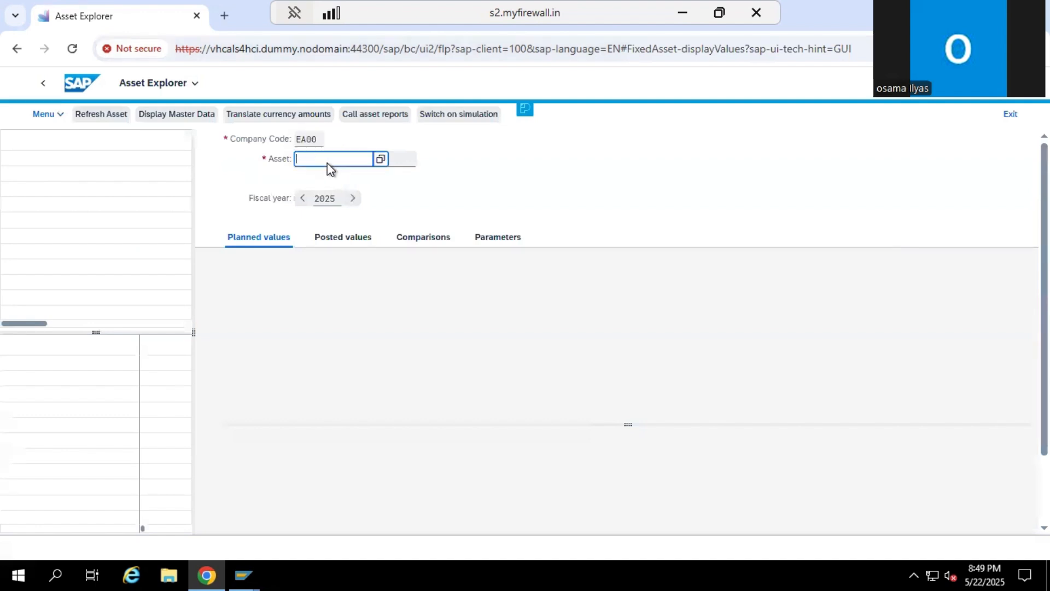
left_click(380, 163)
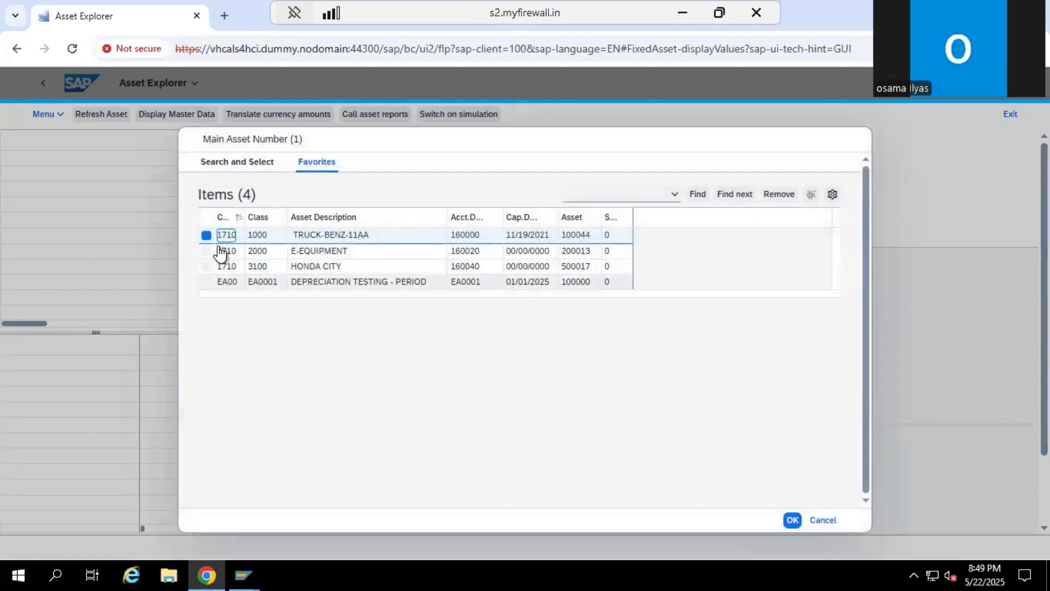
left_click(231, 284)
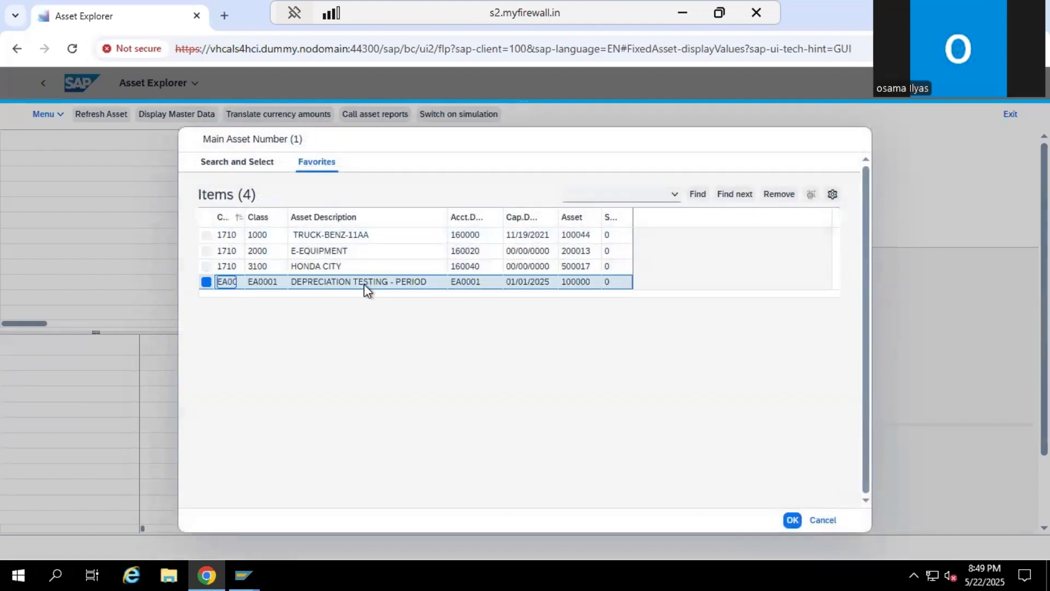
left_click(793, 519)
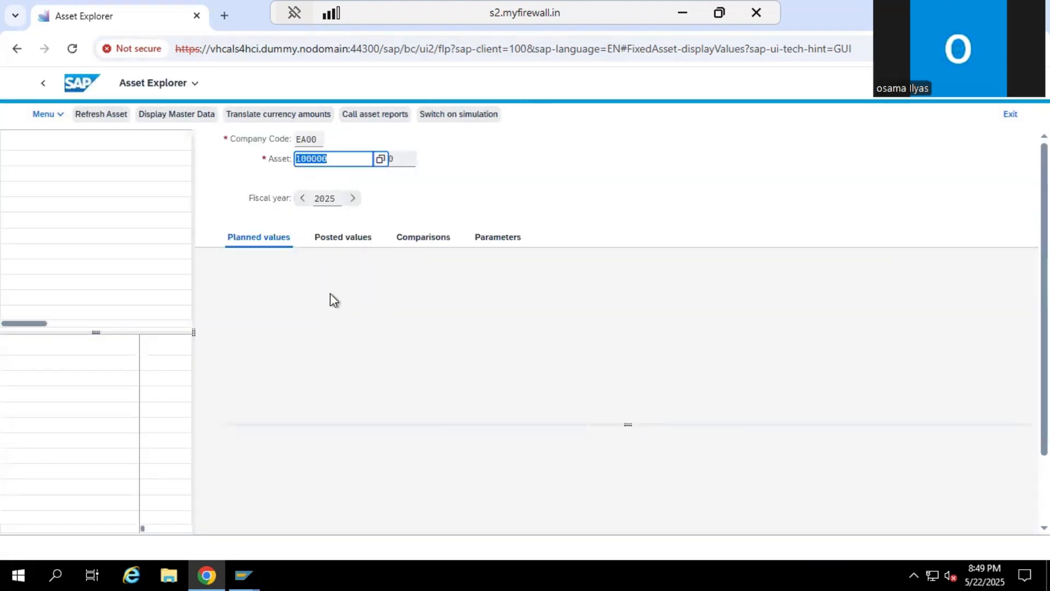
key("Return")
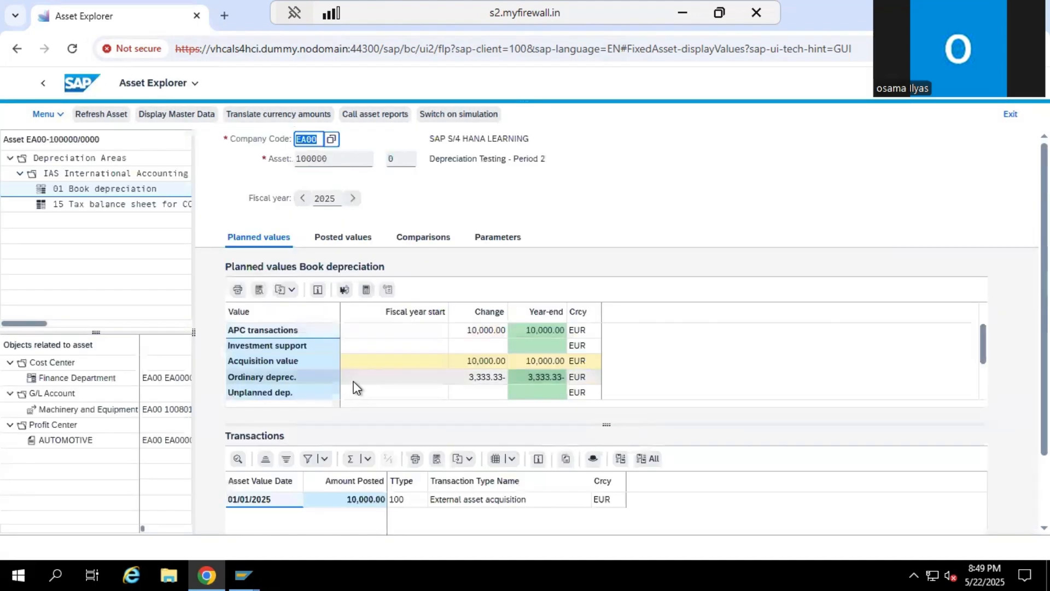
Show the asset's posted values and enlarge the list of posted and planned depreciation to review the periods
left_click(340, 239)
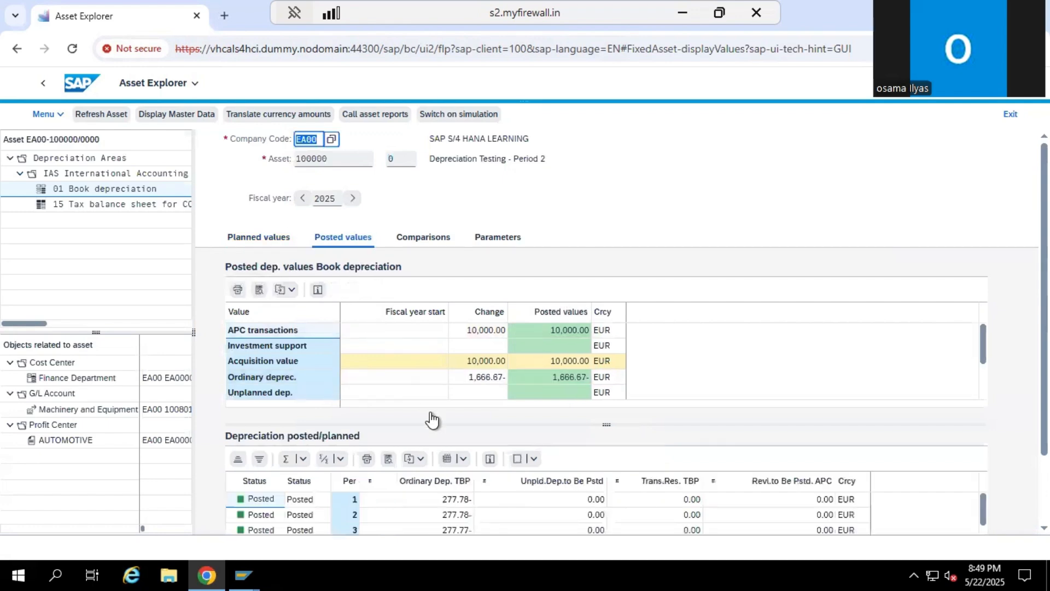
left_click(608, 423)
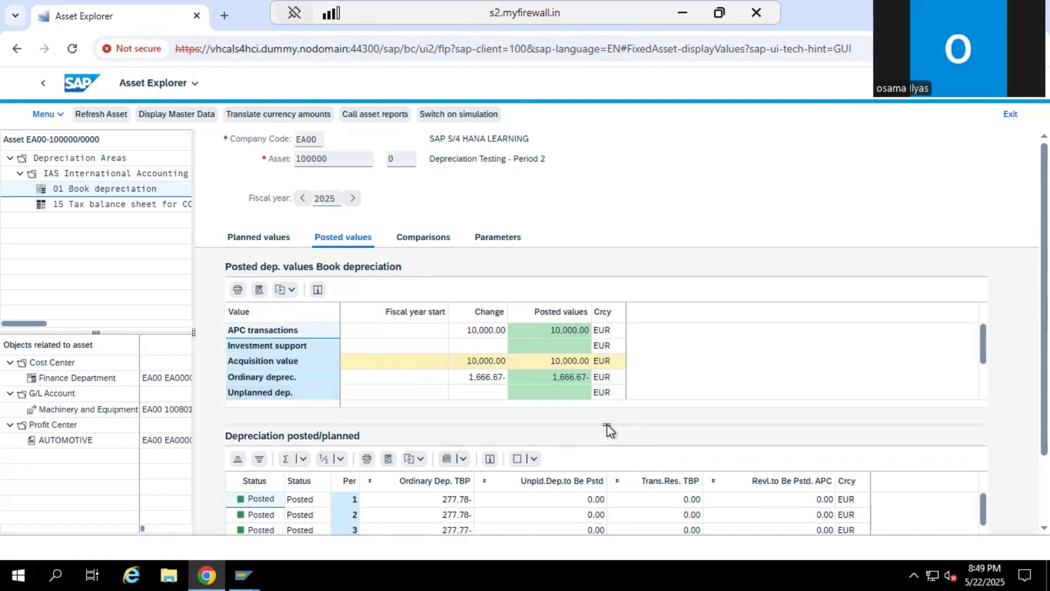
left_click_drag(604, 426, 596, 405)
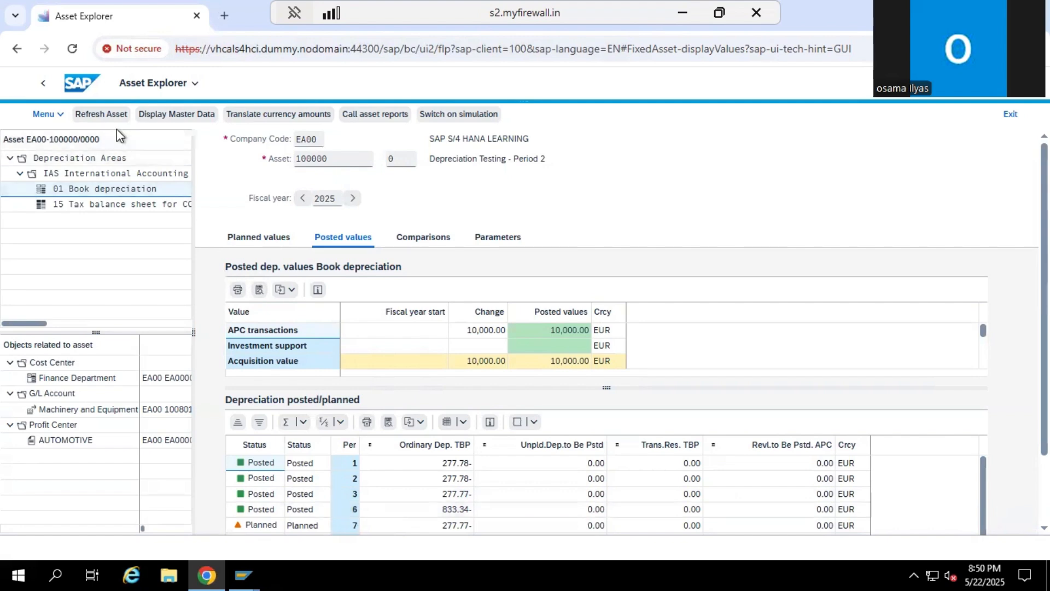
Leave the Asset Explorer, search the apps for as02 and open Change Asset
left_click(44, 87)
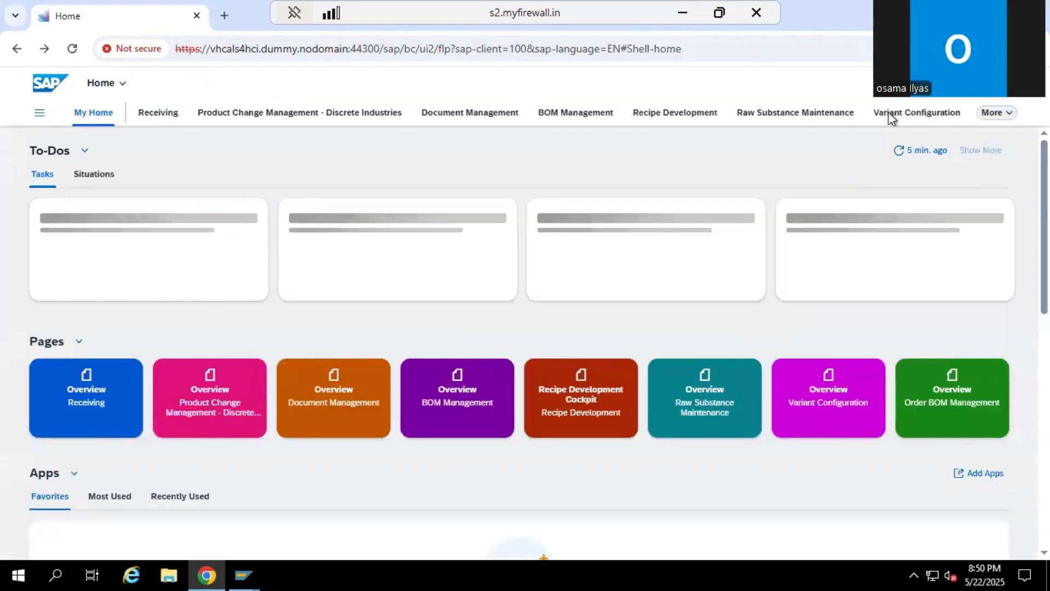
left_click(922, 84)
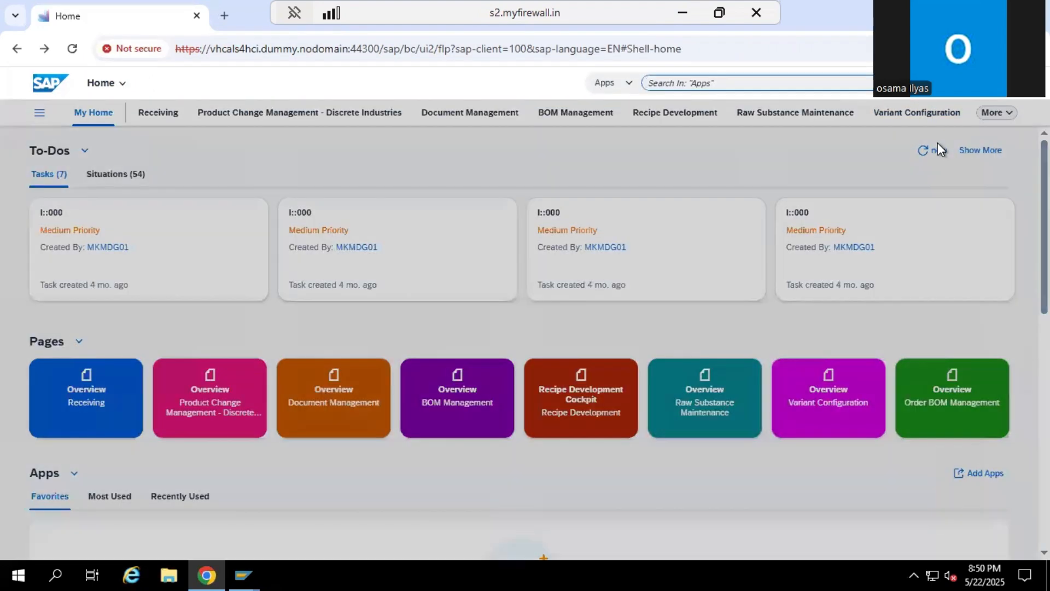
type("as02")
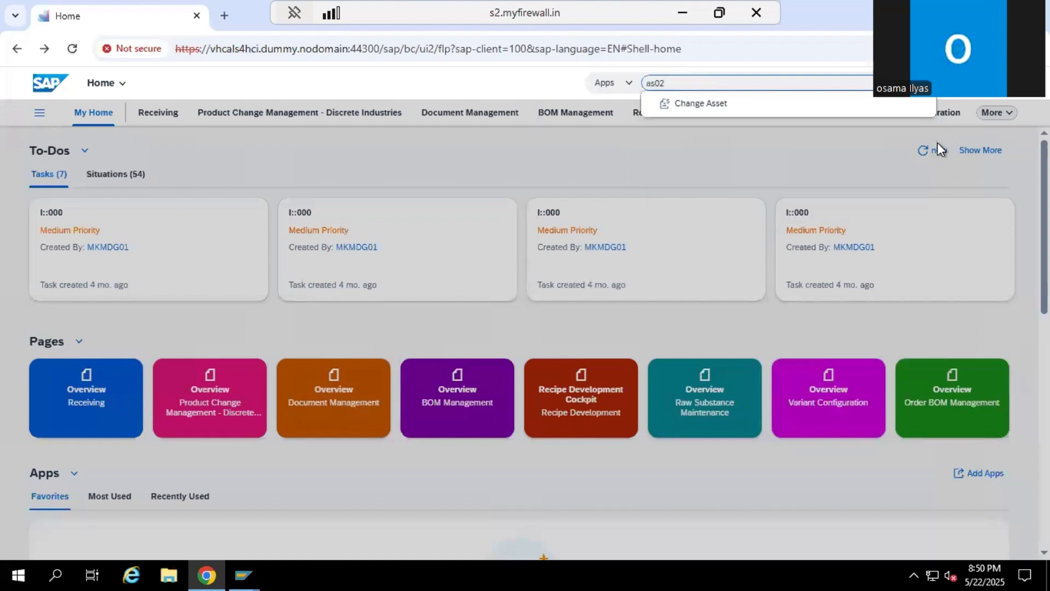
key("Return")
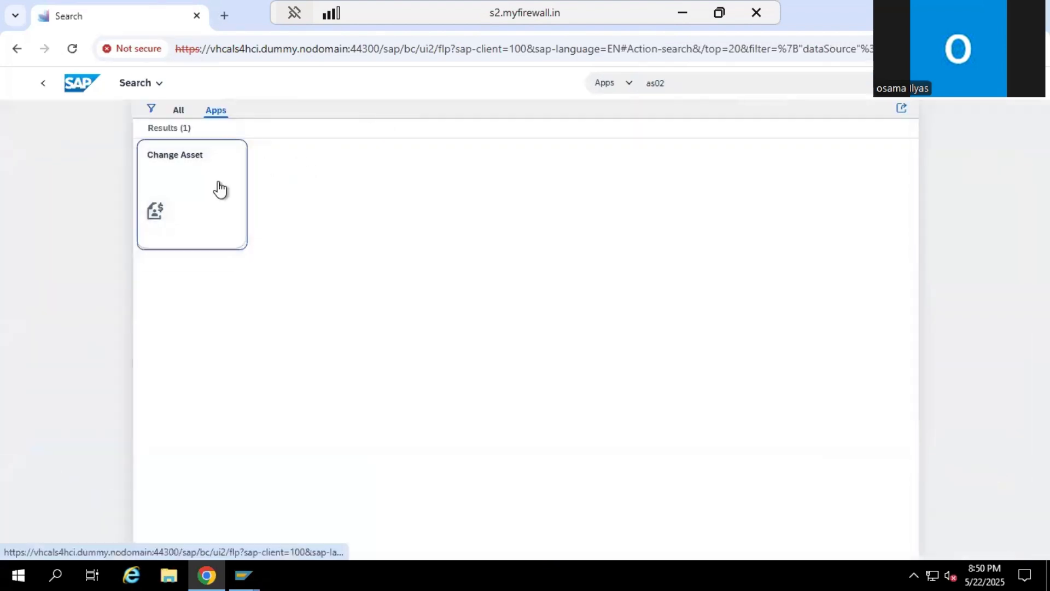
left_click(186, 191)
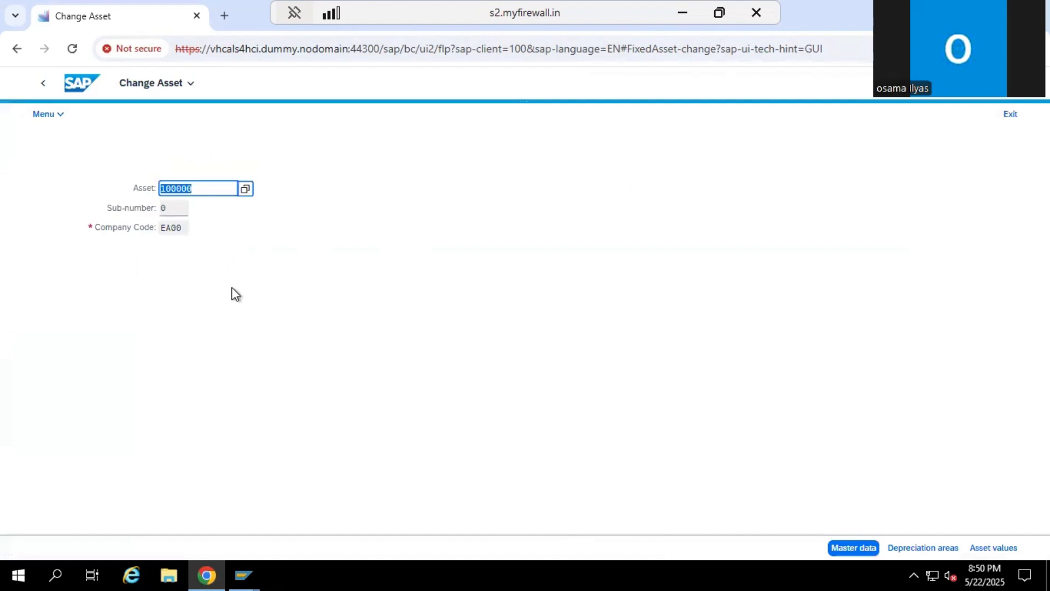
Open the master data of asset 100000 for editing and display the details of depreciation area 01 Book deprec
key("Return")
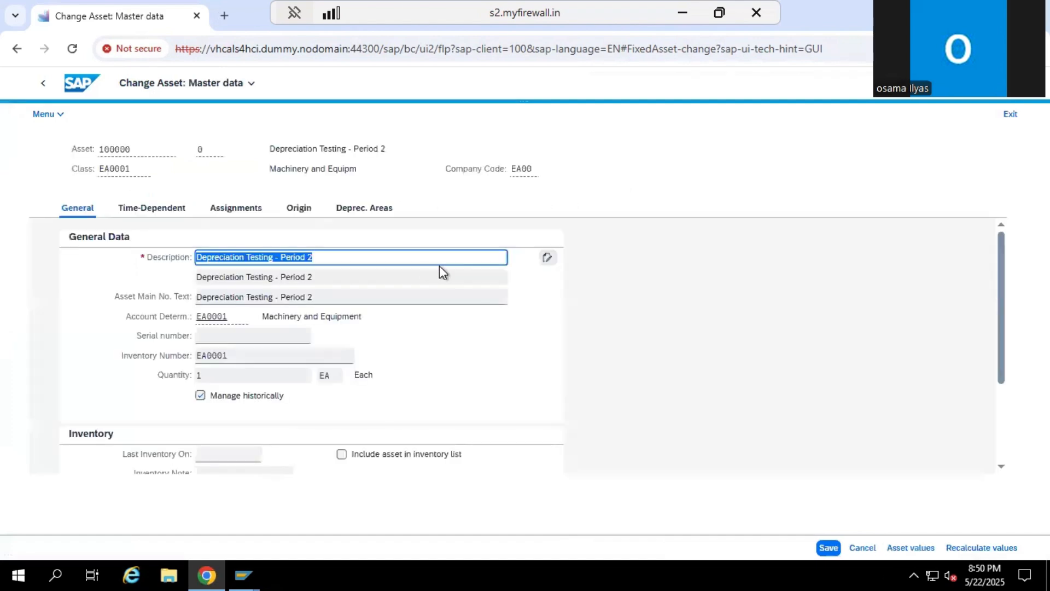
left_click(365, 208)
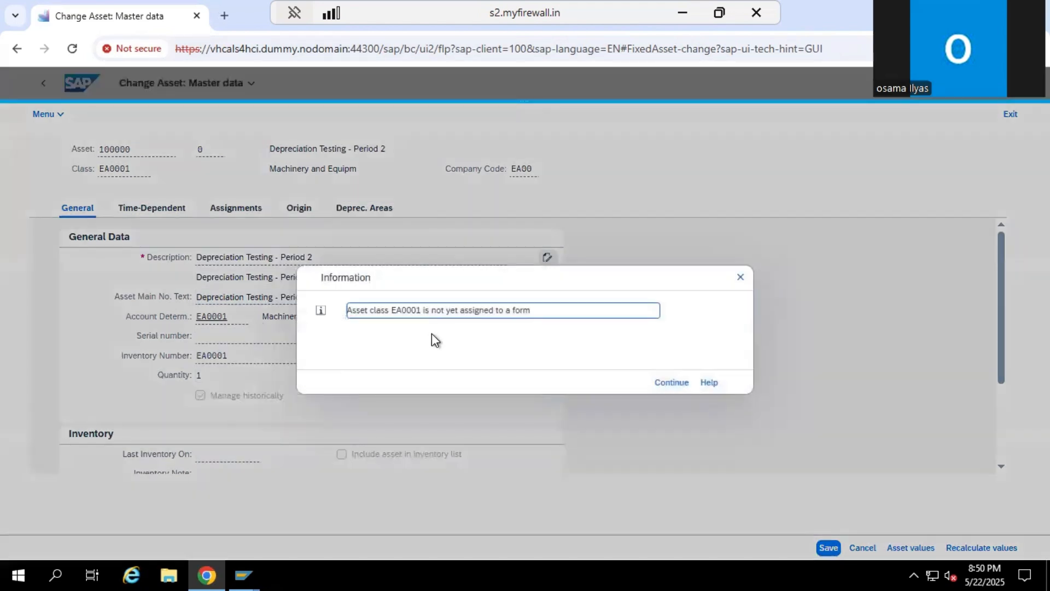
left_click(667, 384)
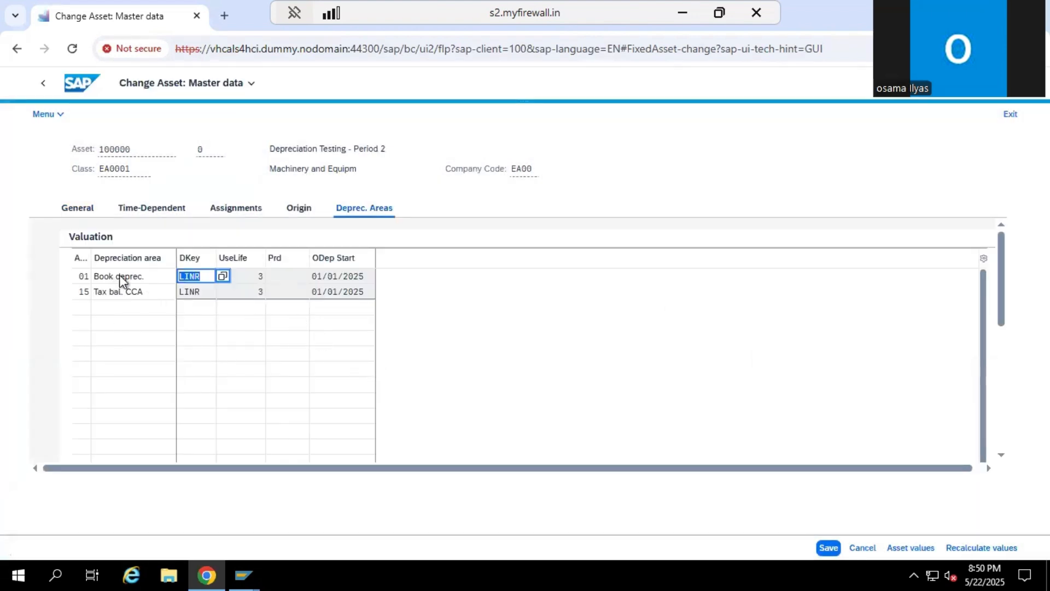
double_click(123, 280)
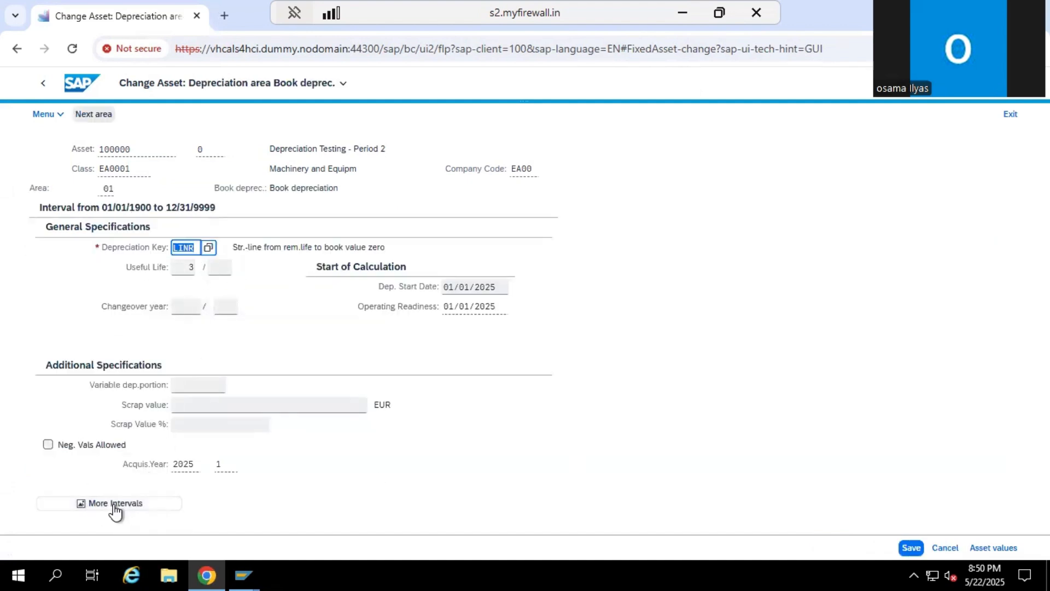
Add a new interval with from-date 04/01/2025 to the book depreciation area
left_click(143, 504)
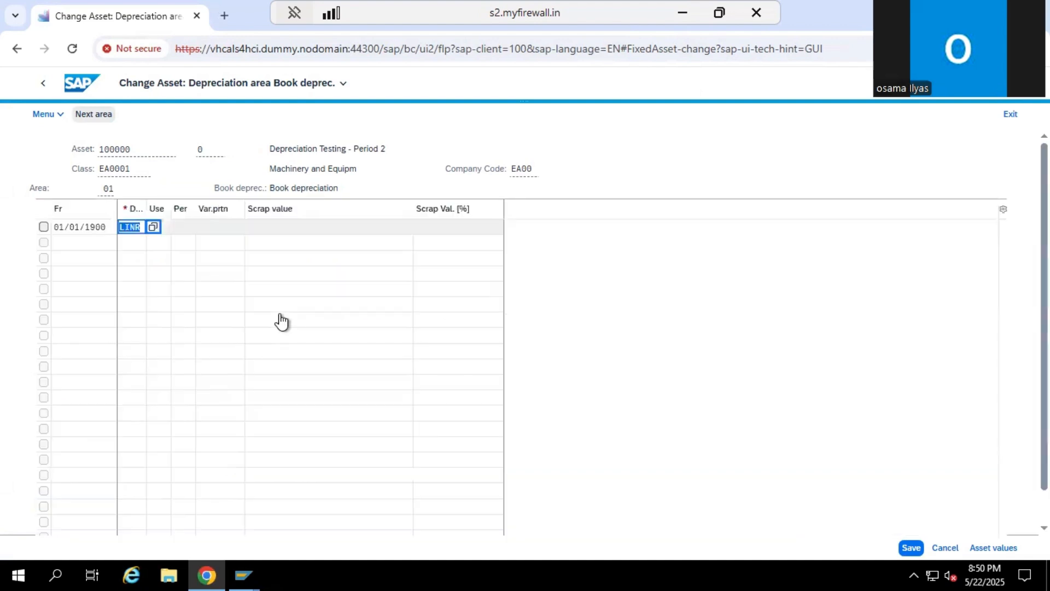
left_click(77, 243)
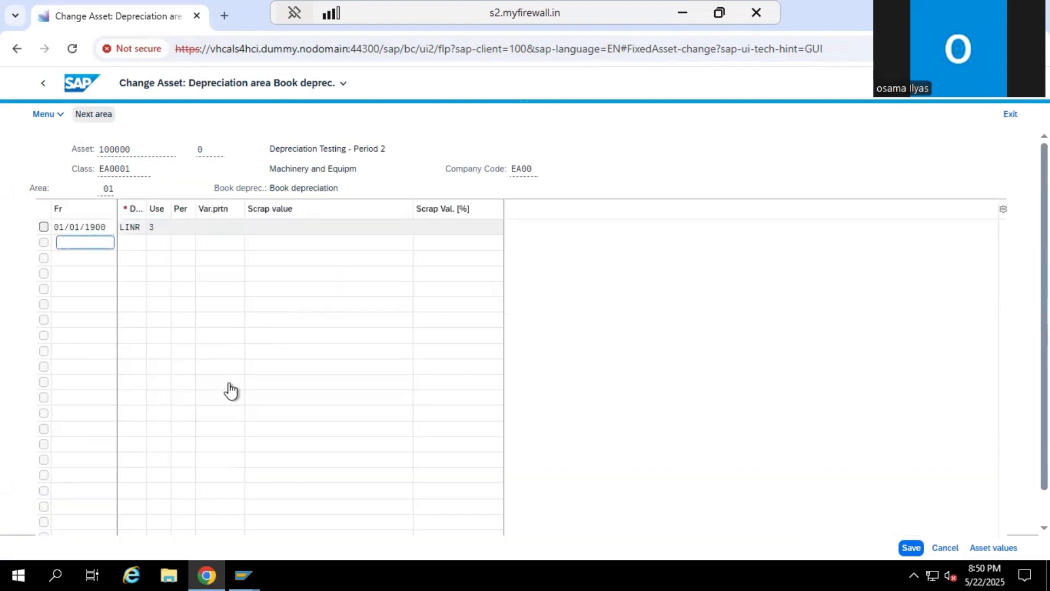
scroll(231, 391, "down", 2)
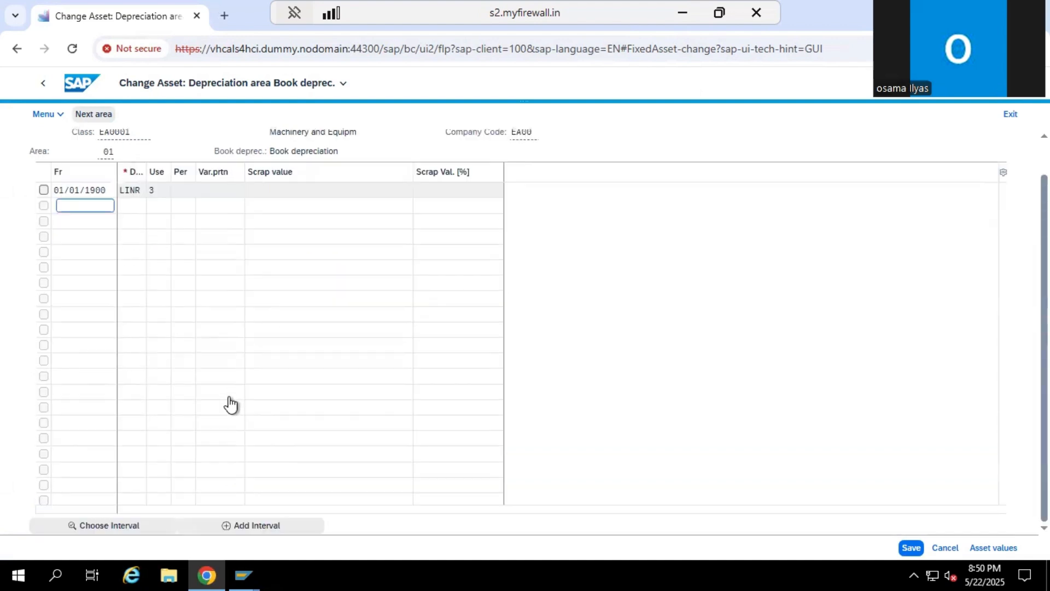
left_click(257, 526)
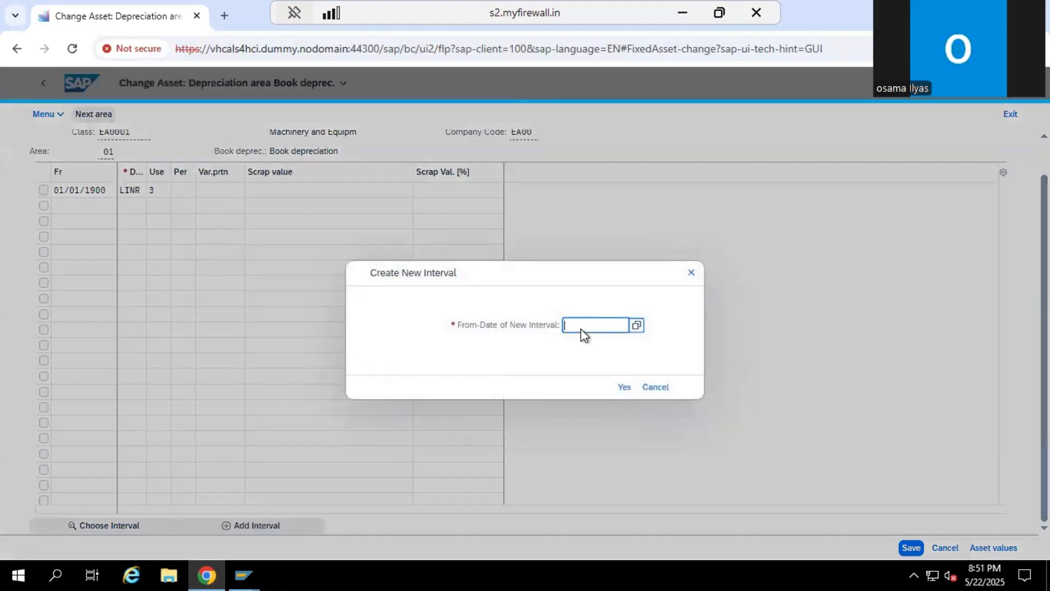
type("0104")
left_click(636, 326)
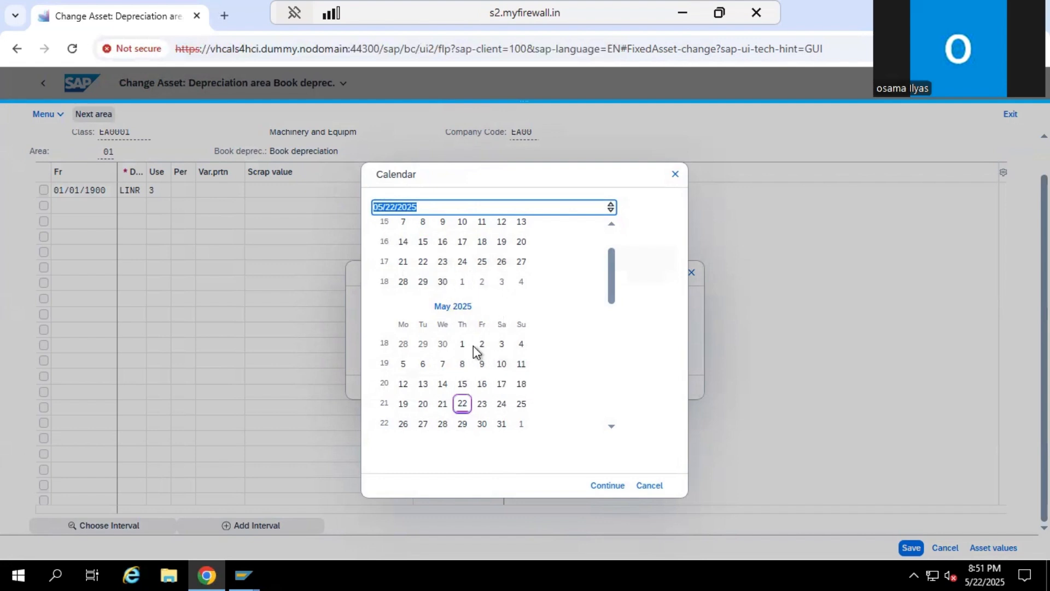
left_click(610, 236)
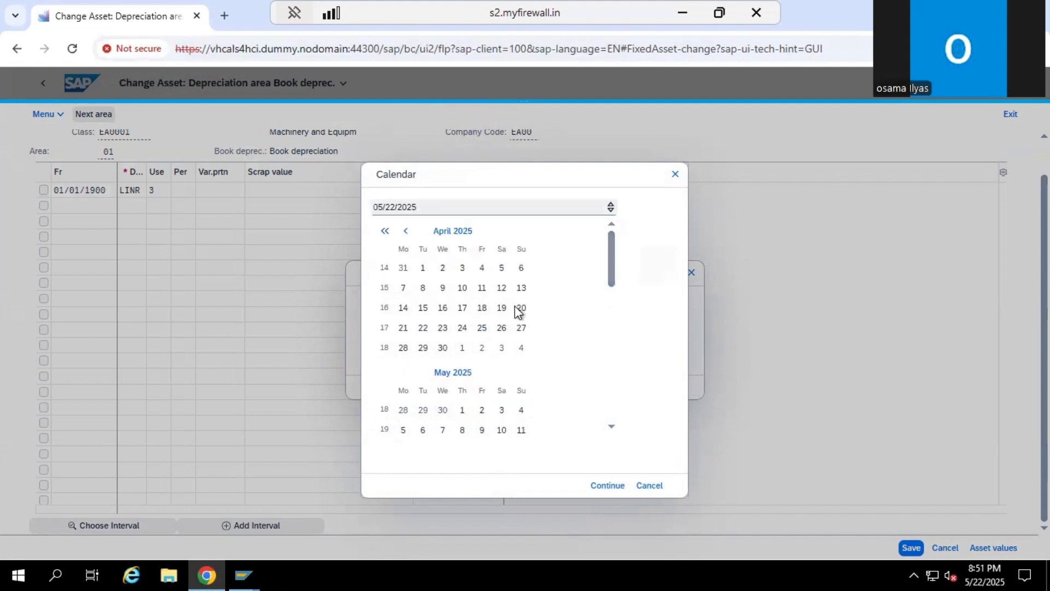
left_click(424, 268)
left_click(607, 486)
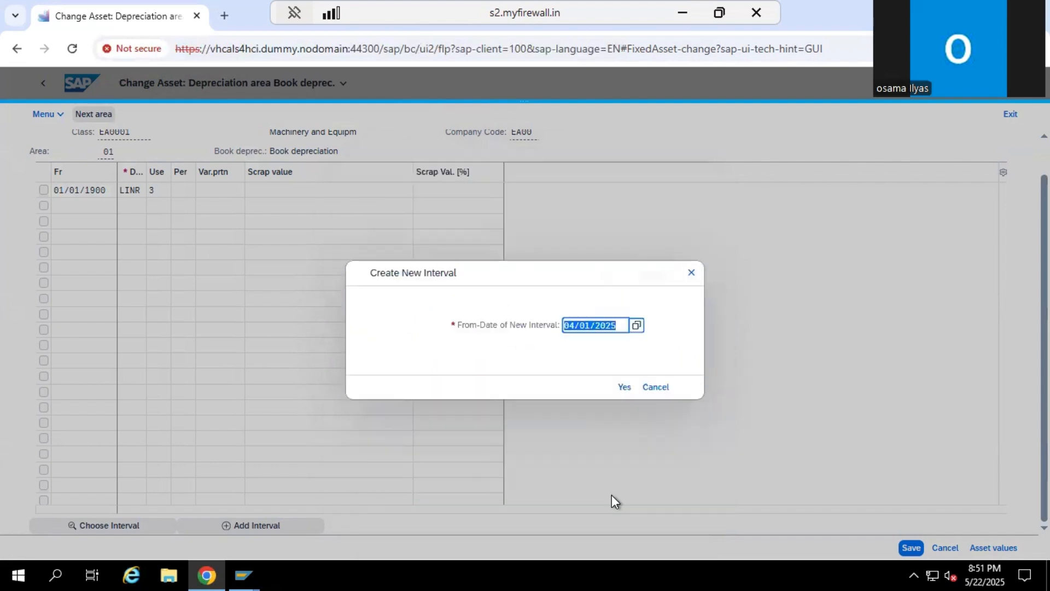
left_click(624, 388)
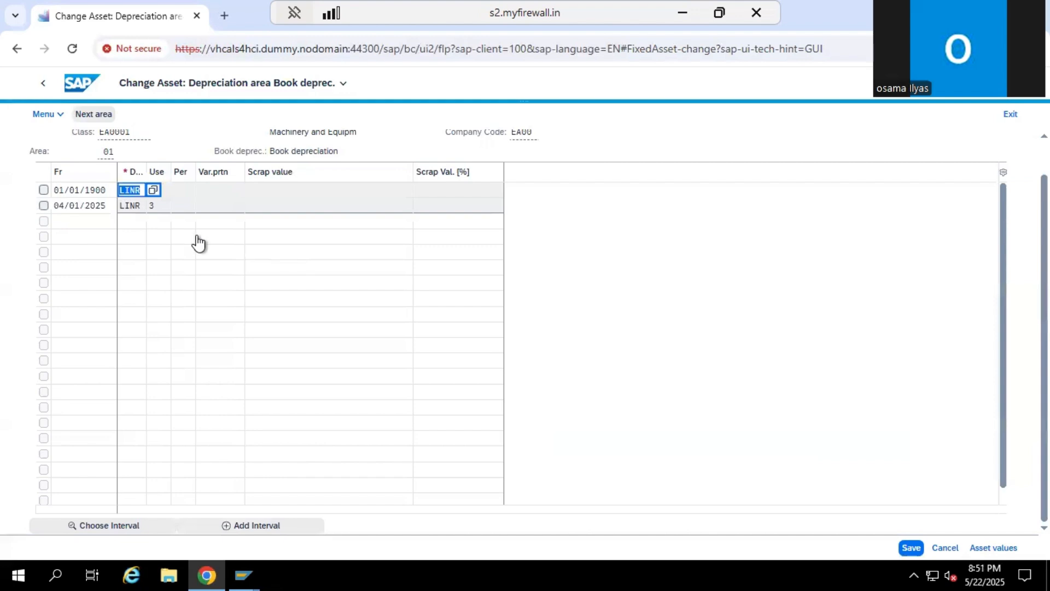
Set the depreciation key of the 04/01/2025 interval to 0000, save the asset and leave Change Asset
left_click(136, 212)
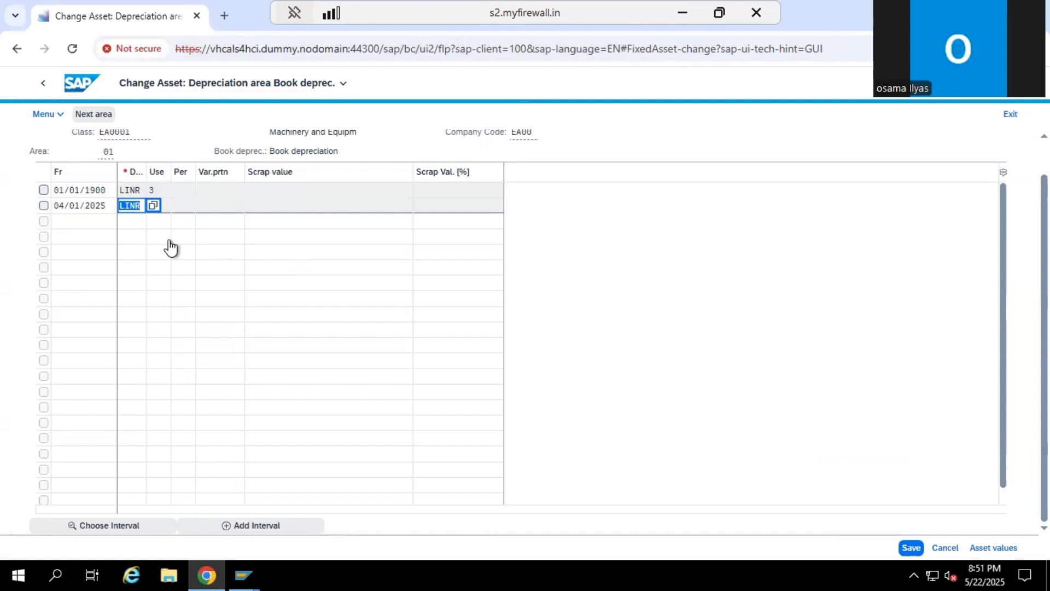
type("0000")
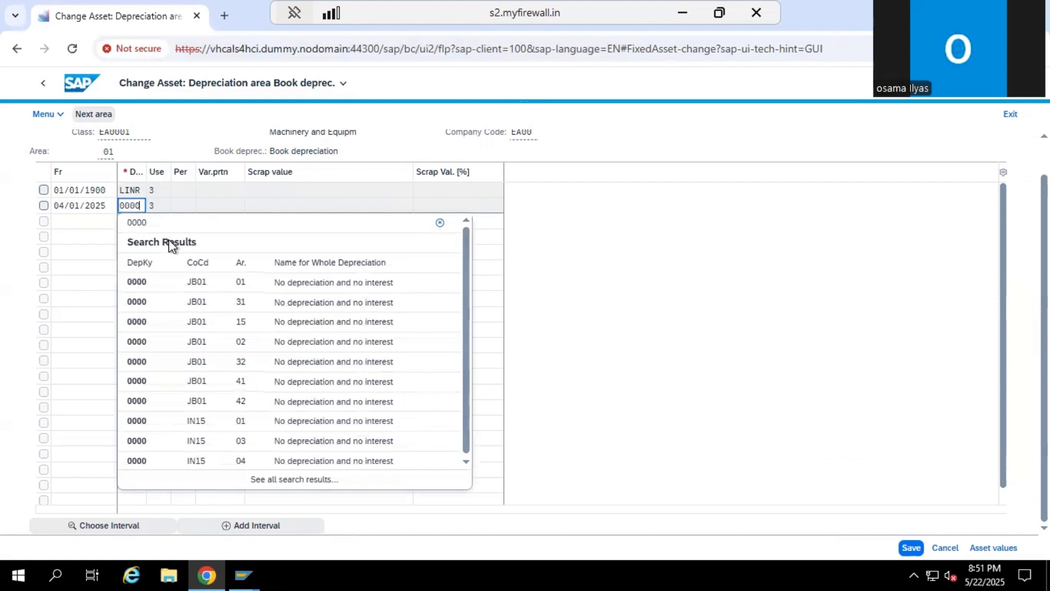
key("Return")
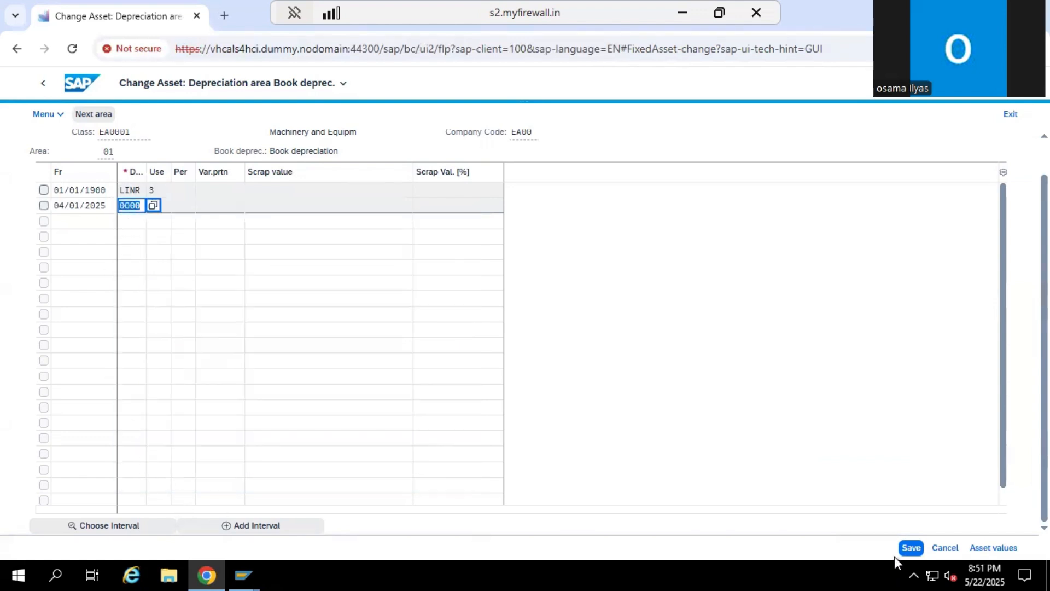
left_click(909, 547)
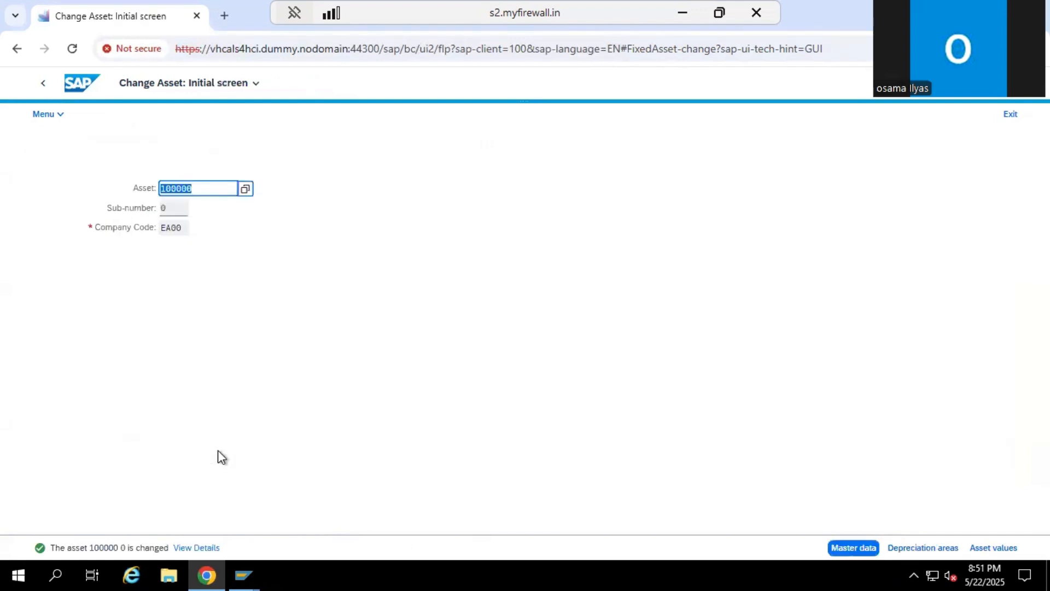
left_click(43, 88)
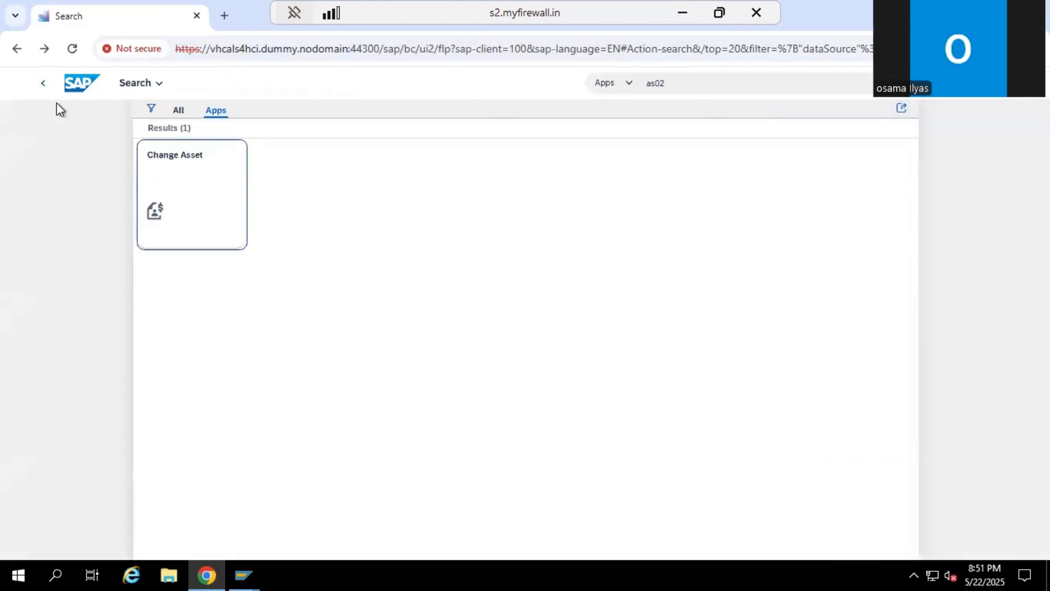
Search the apps for asset sc and open Schedule Asset Accounting Jobs
left_click(747, 85)
key("BackSpace")
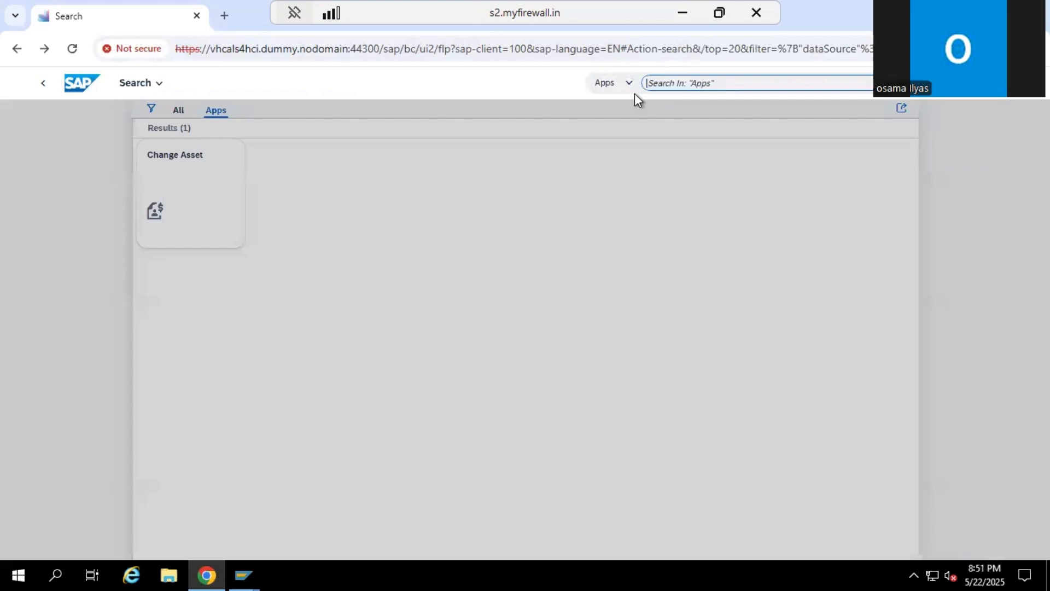
type("asset sc")
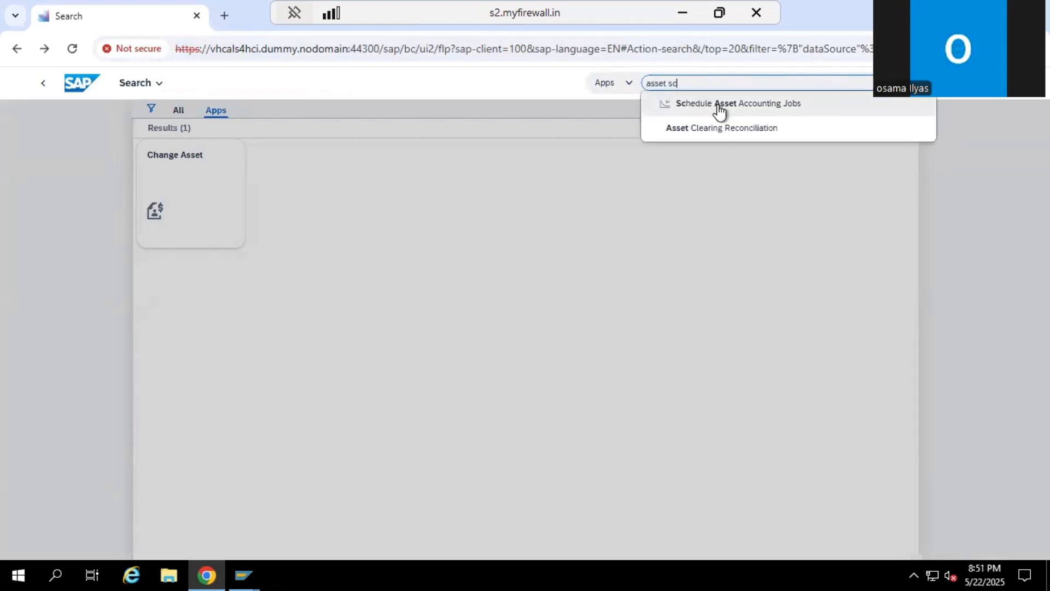
left_click(720, 109)
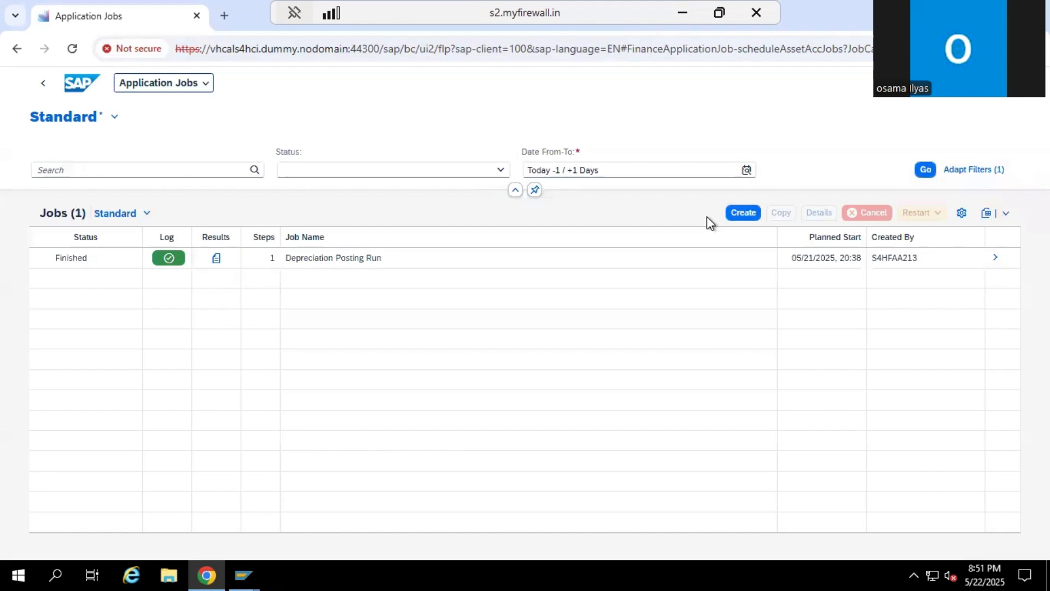
Create a new Depreciation Posting Run job that starts immediately as a single run and proceed to its parameters
left_click(742, 214)
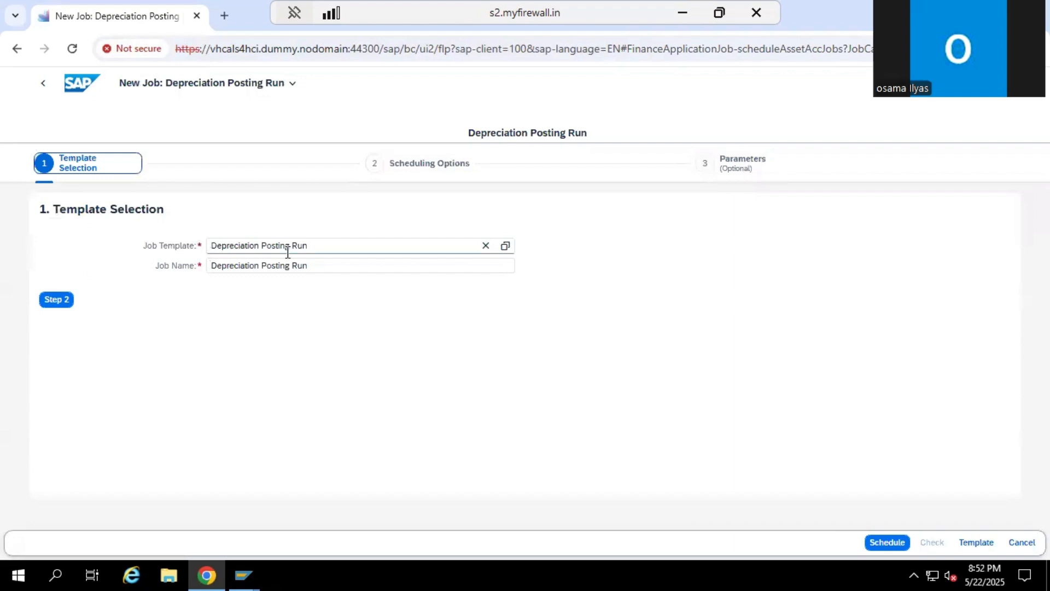
left_click(54, 302)
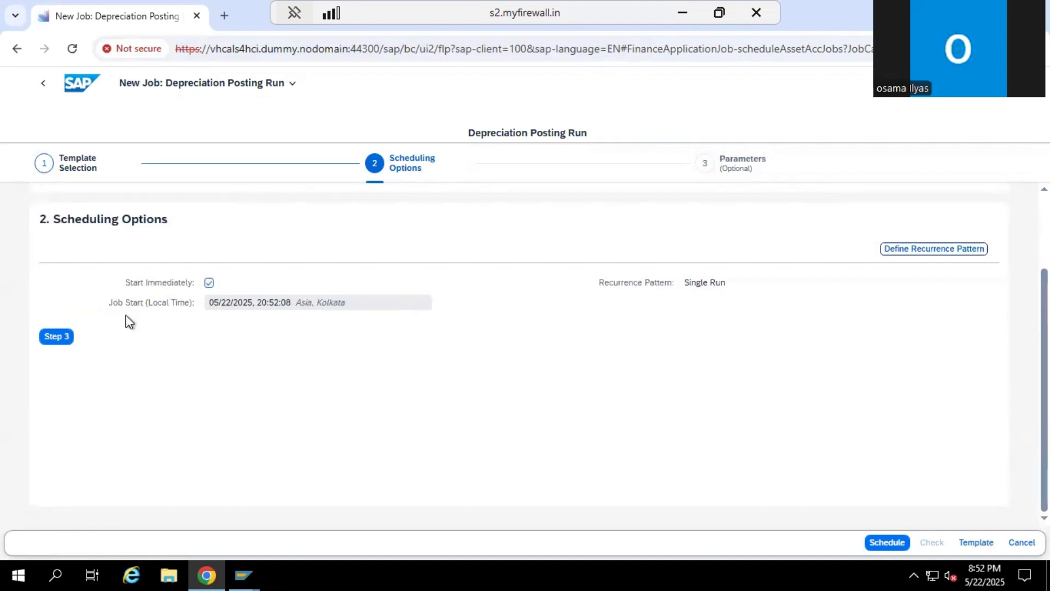
left_click(56, 337)
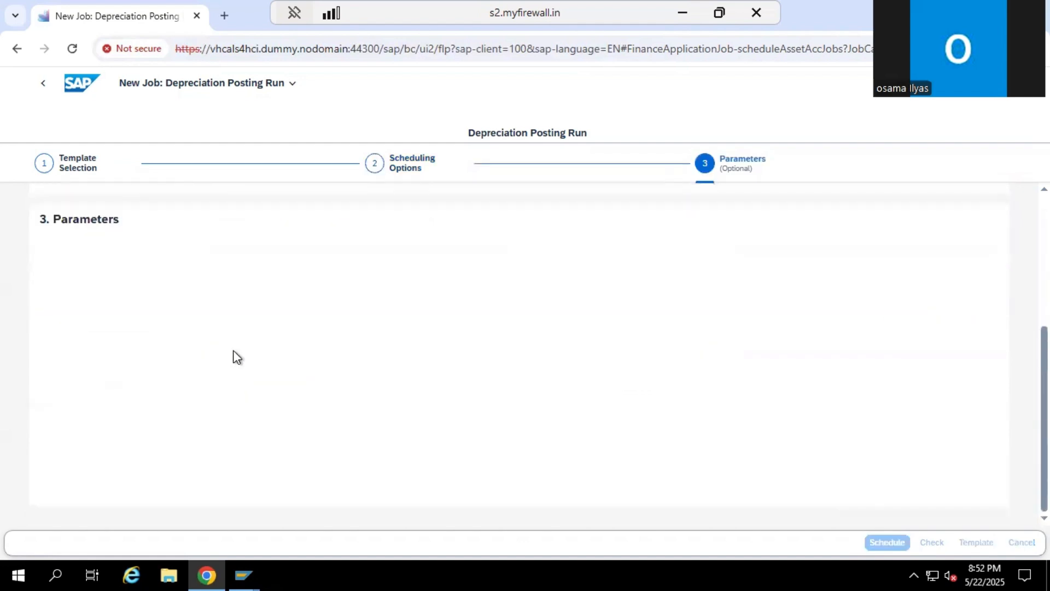
Enter company code EA00 in the posting parameters, also picking it from the company code value help
left_click(232, 310)
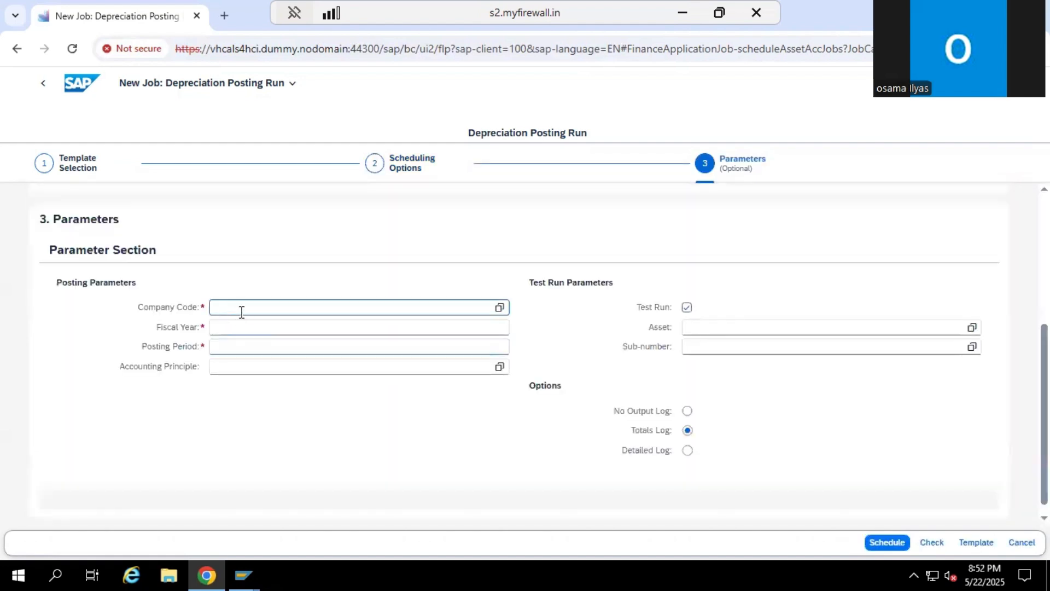
type("ea00")
scroll(219, 309, "right", 1)
scroll(223, 309, "left", 1)
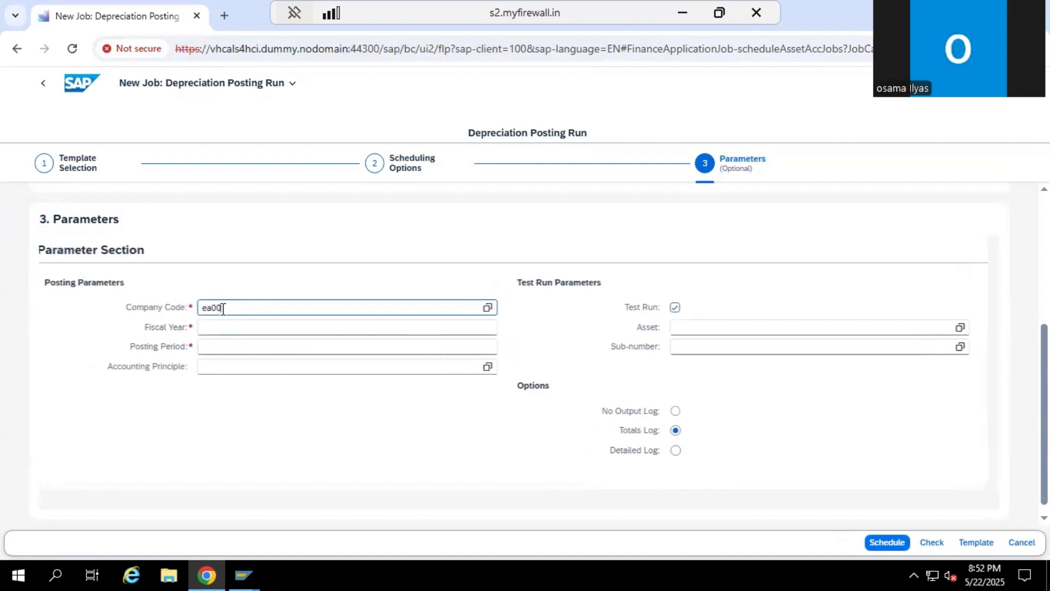
left_click(228, 309)
left_click(501, 308)
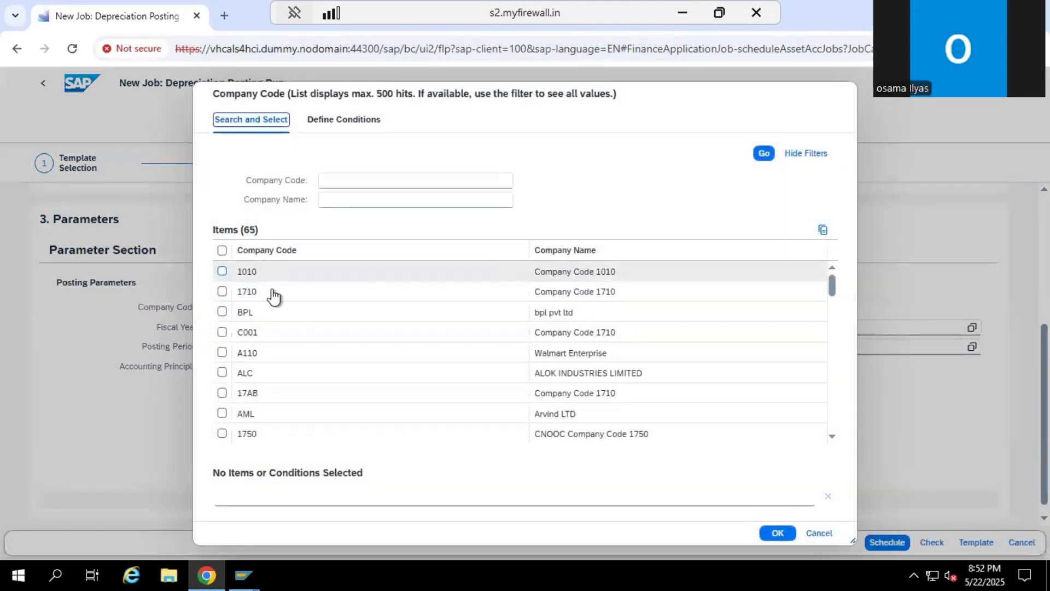
left_click(344, 183)
type("e")
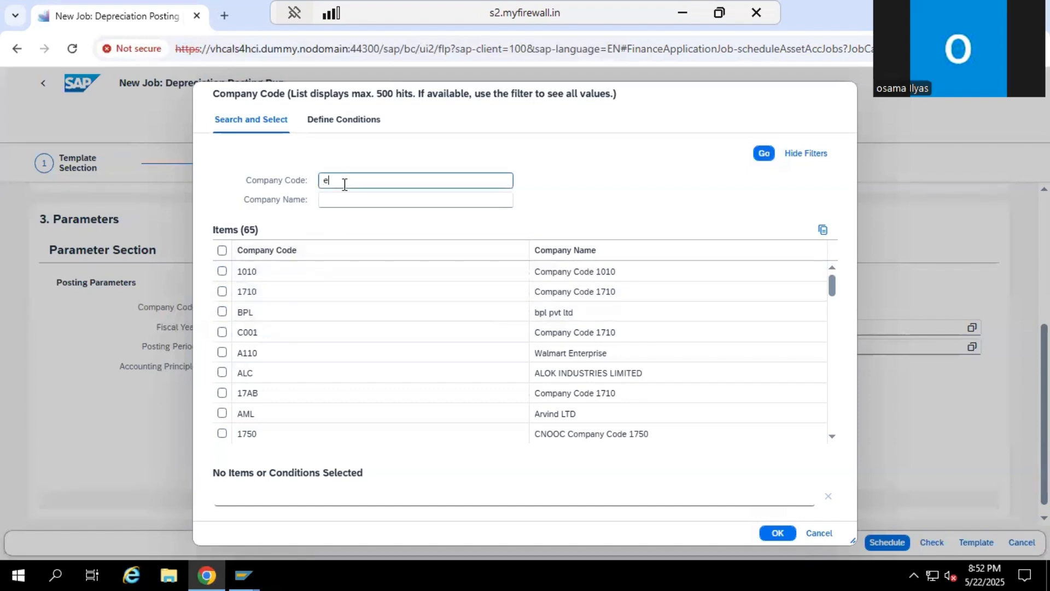
type("a00")
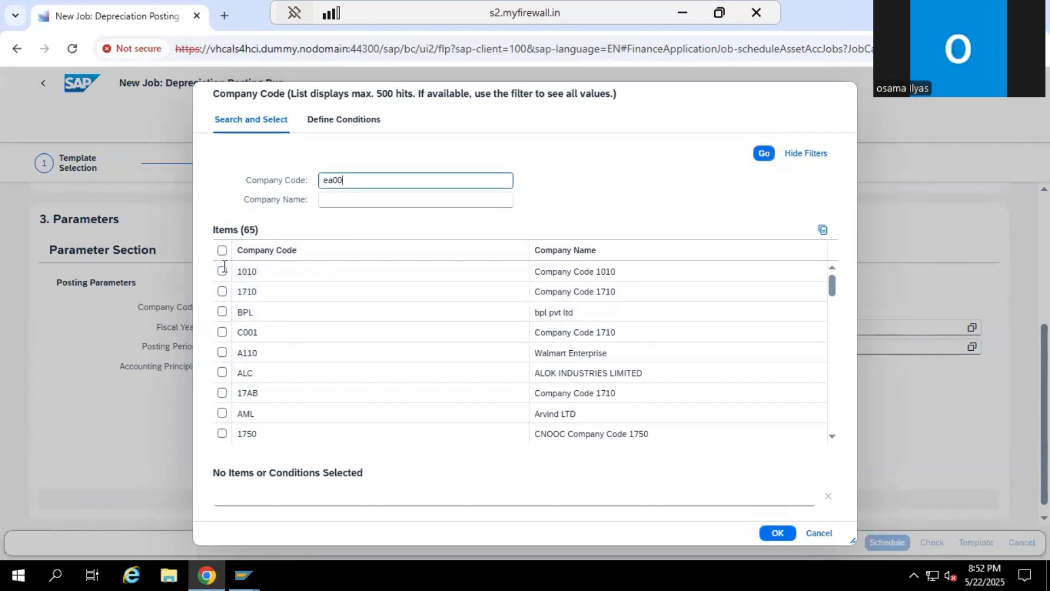
key("Return")
left_click(222, 271)
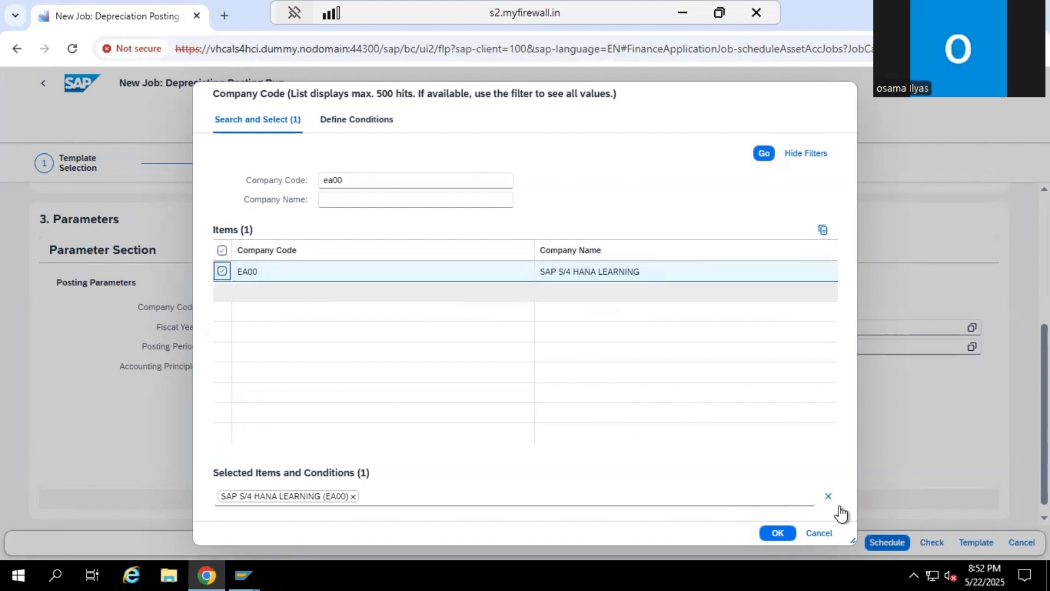
left_click(777, 533)
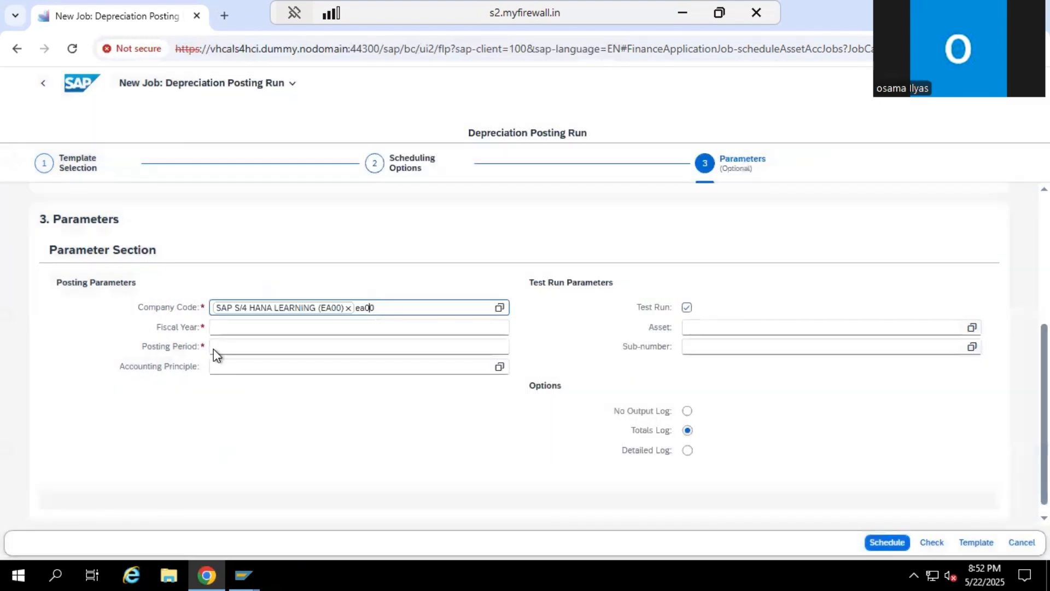
Set the fiscal year of the depreciation run to 2025 and the posting period to 06
left_click(251, 331)
type("2025")
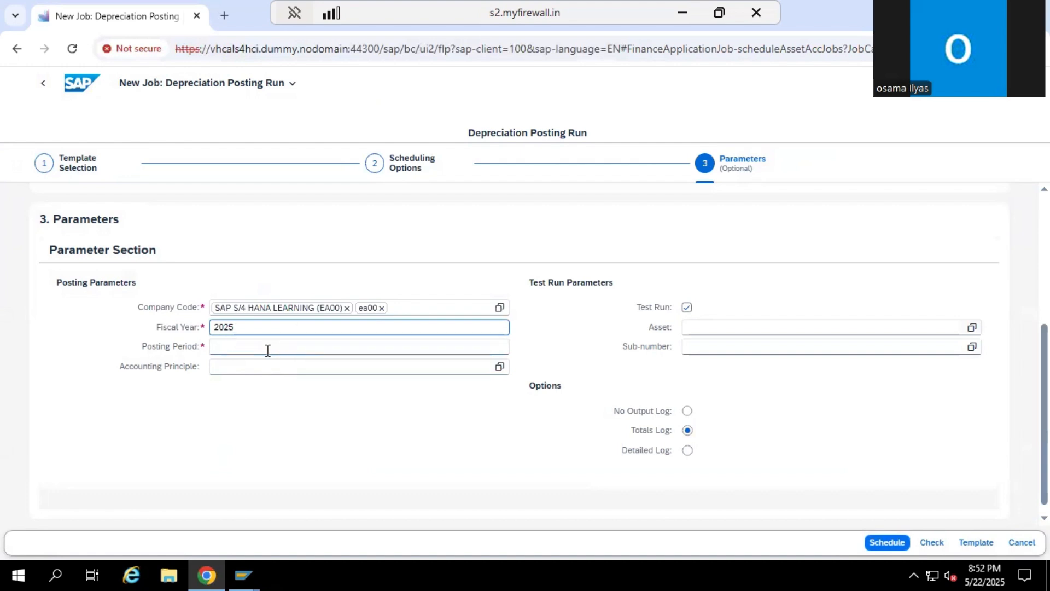
left_click(267, 349)
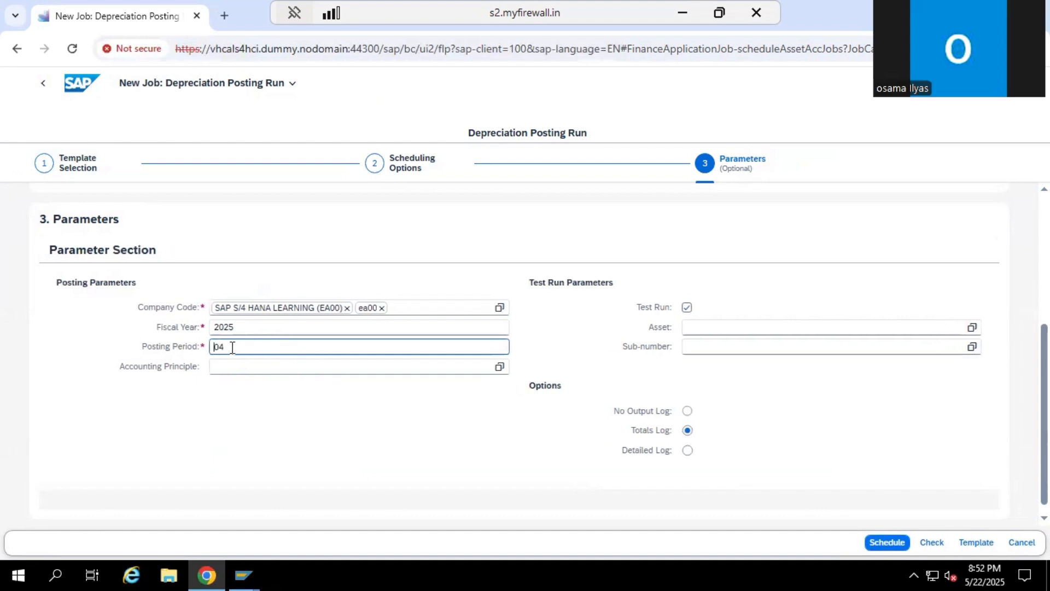
key("BackSpace")
Set the accounting principle of the depreciation run to IAS
left_click(393, 372)
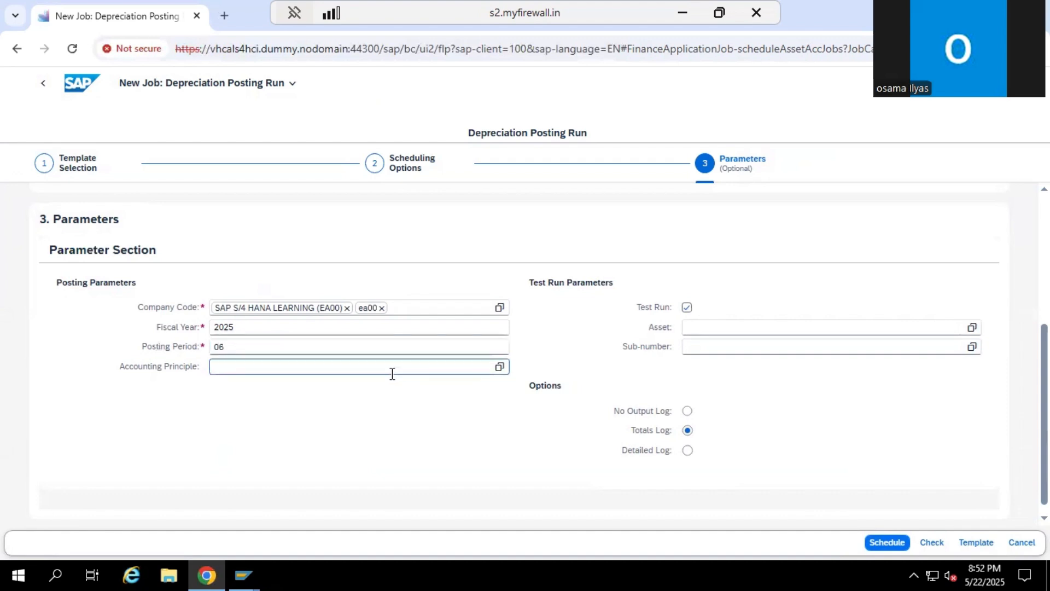
type("iA")
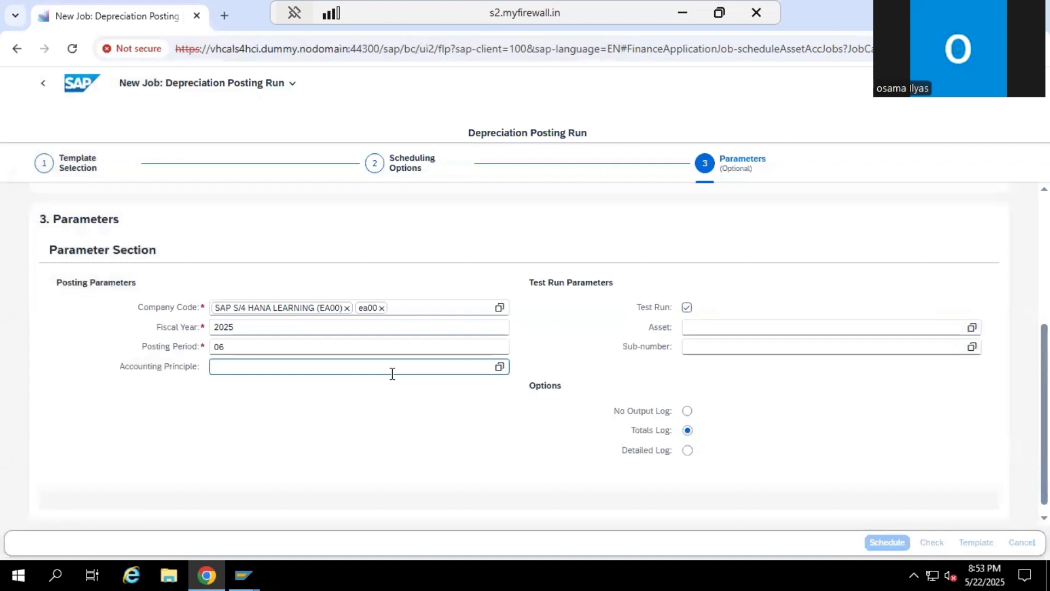
type("S")
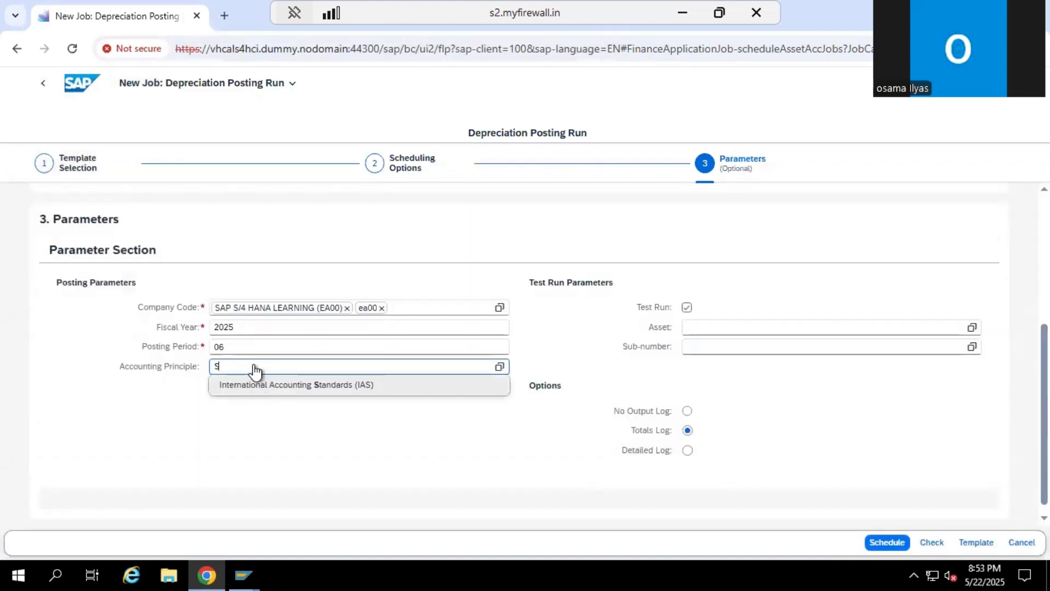
key("BackSpace")
type("IAS")
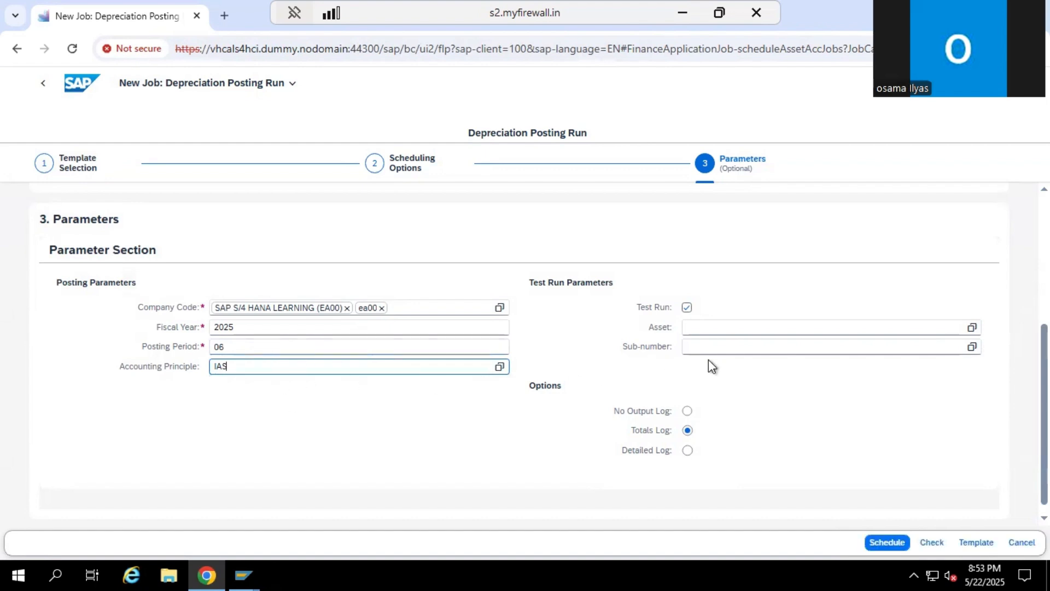
Turn off the test run option and schedule the depreciation posting job
left_click(687, 306)
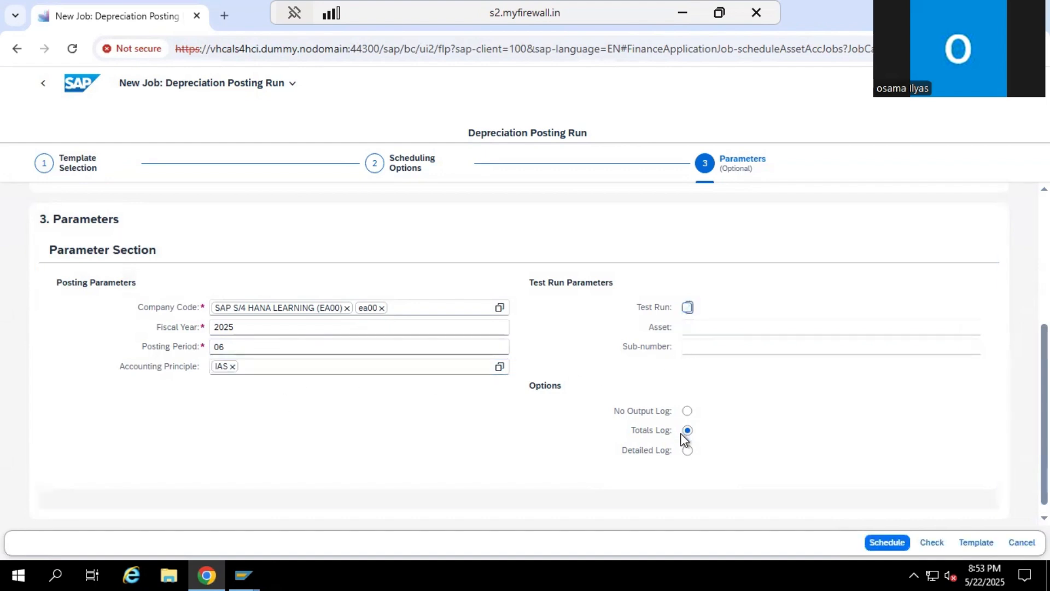
scroll(623, 386, "down", 1)
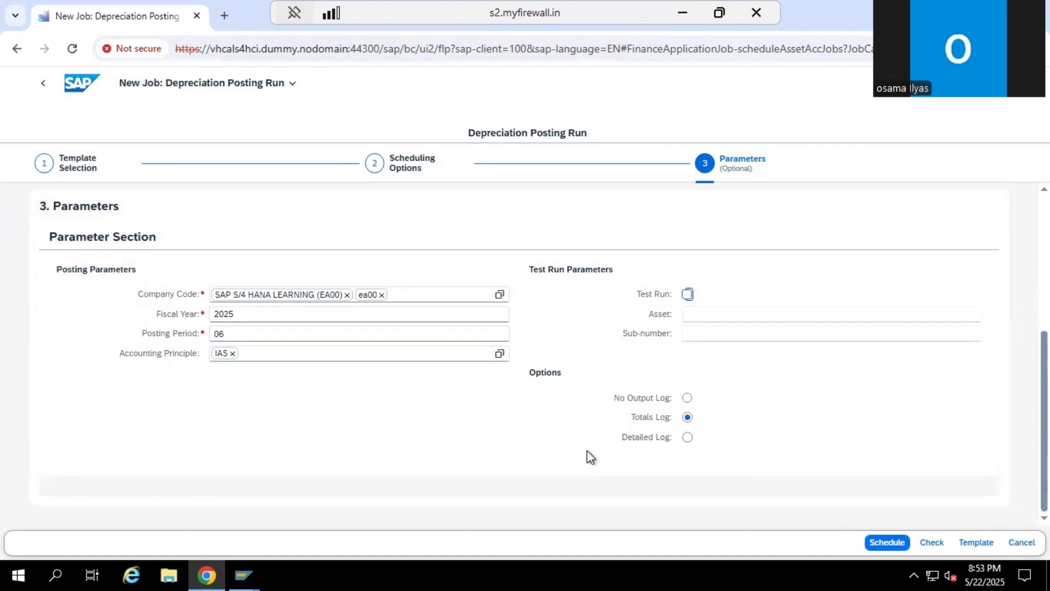
left_click(887, 543)
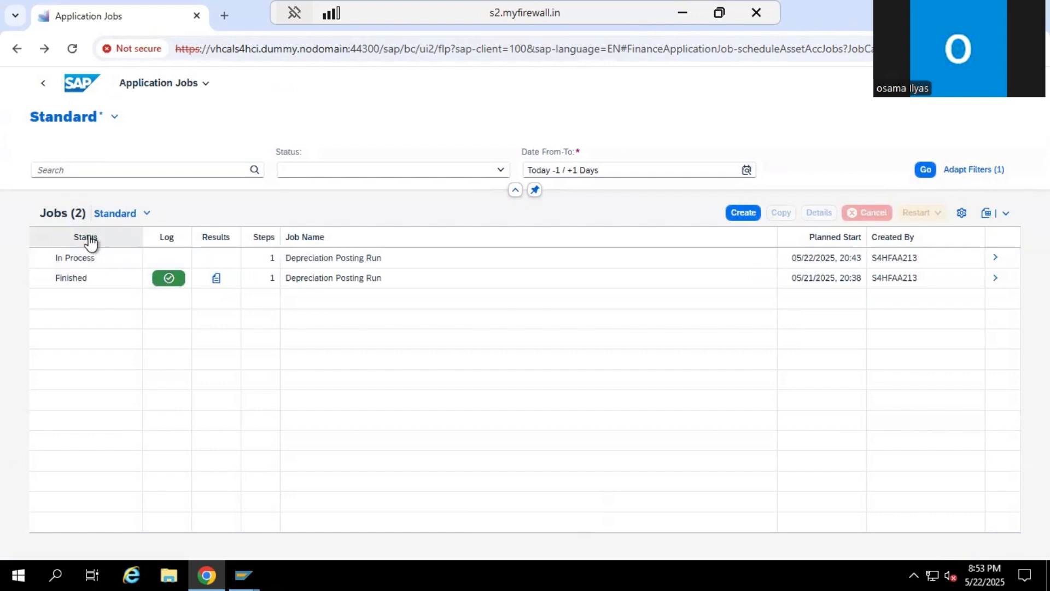
Refresh the job list, examine the log of the newest Depreciation Posting Run and leave Application Jobs
left_click(73, 50)
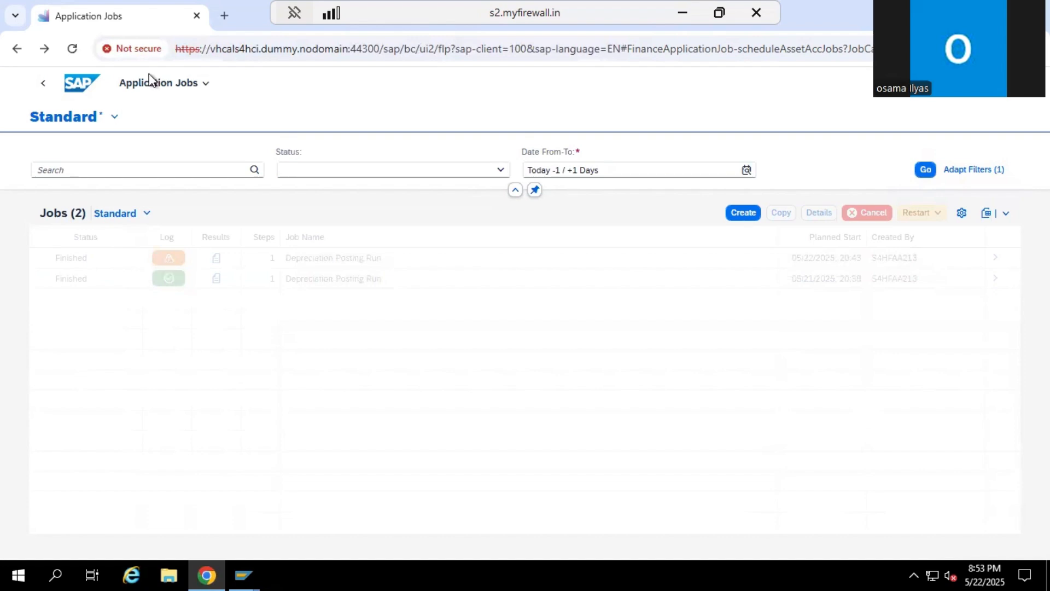
left_click(926, 170)
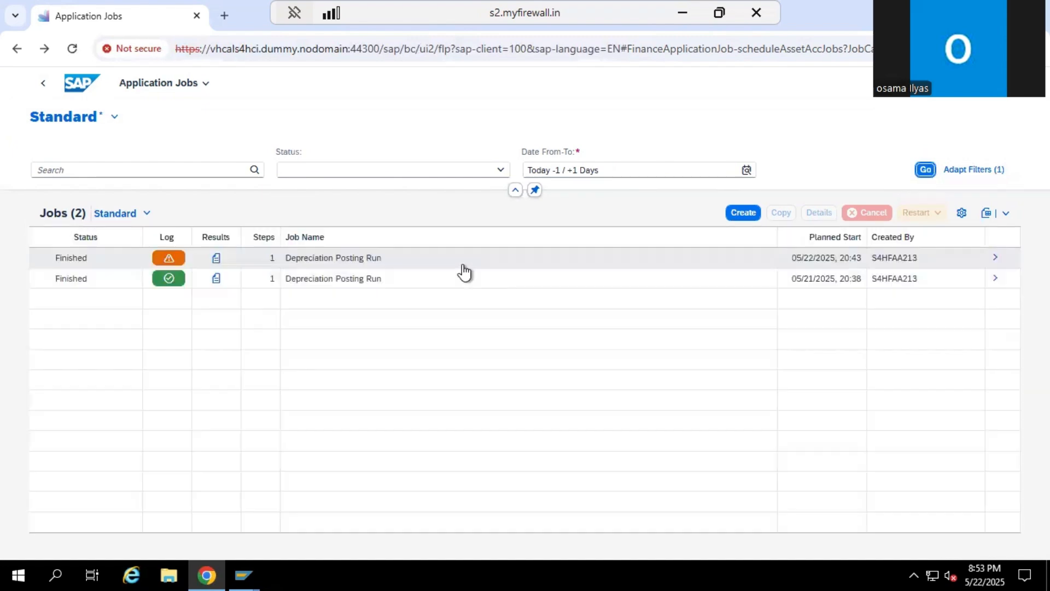
left_click(169, 259)
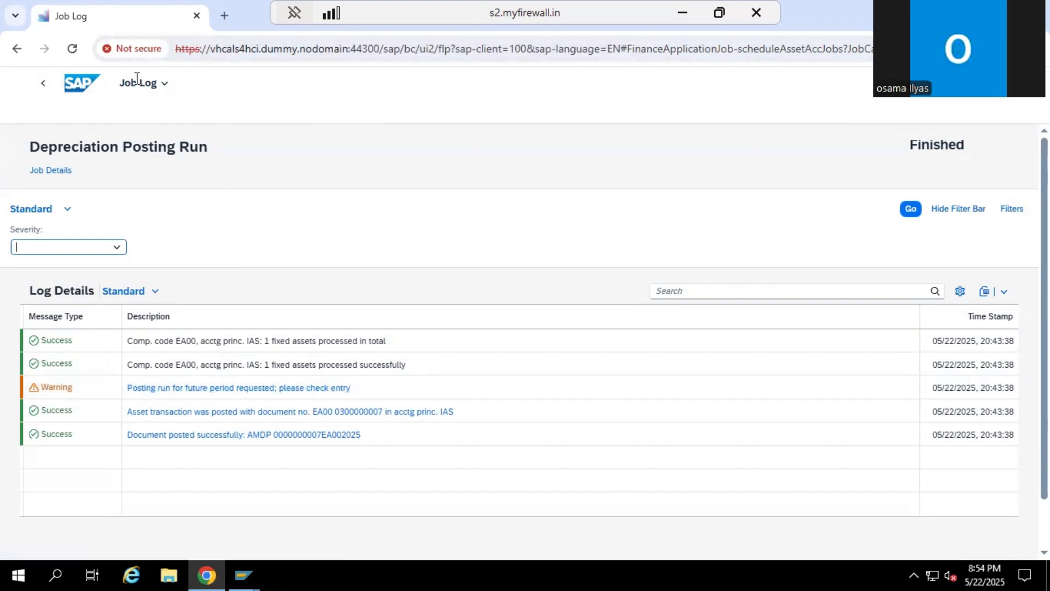
left_click(46, 86)
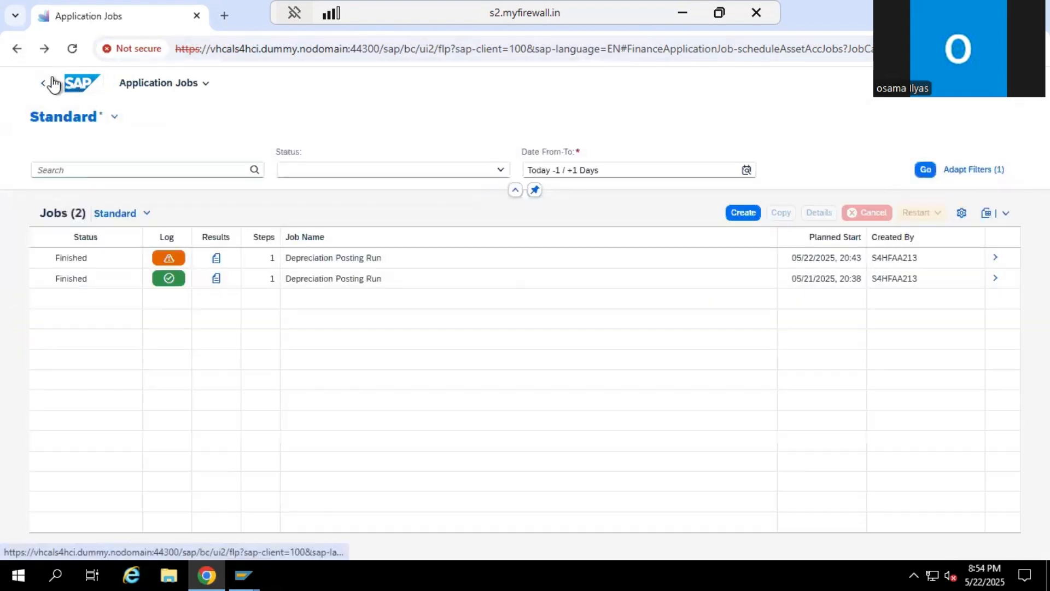
left_click(44, 84)
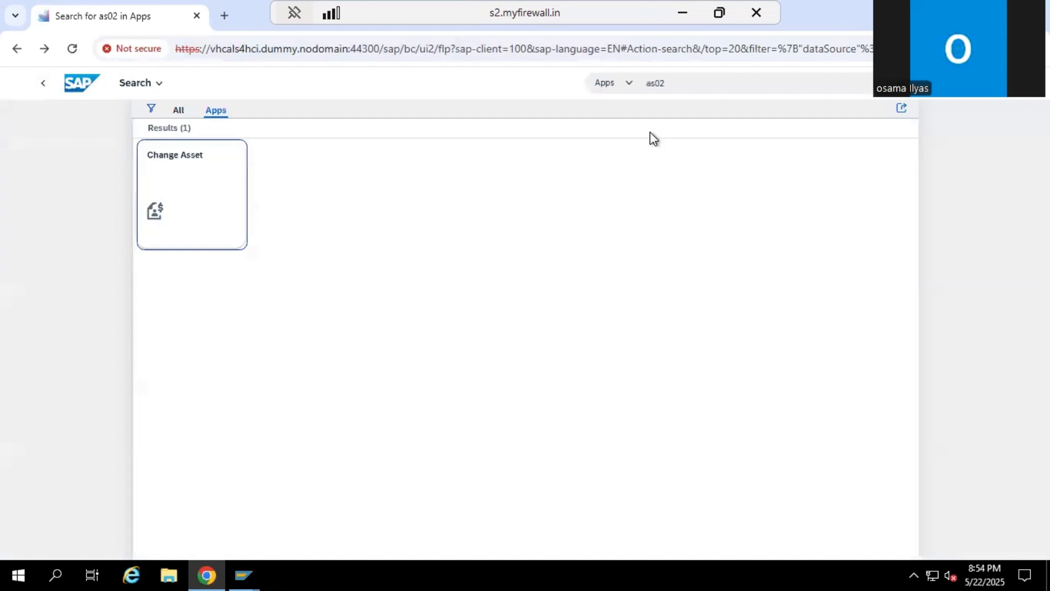
Search the apps for AW01N, open Asset Values and examine the posted book depreciation of asset 100000 by period
left_click(685, 83)
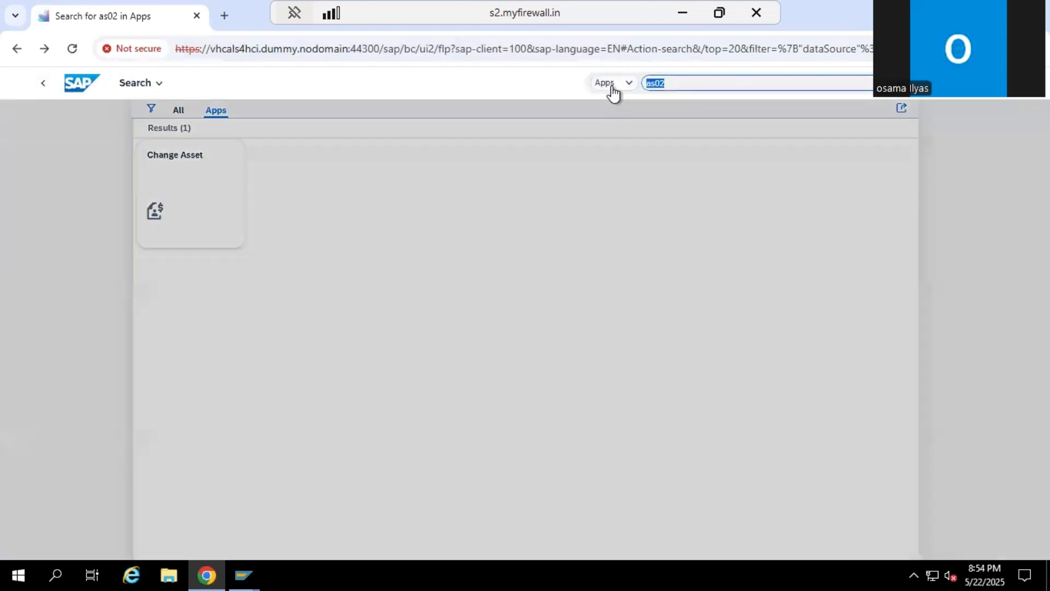
type("AW01N")
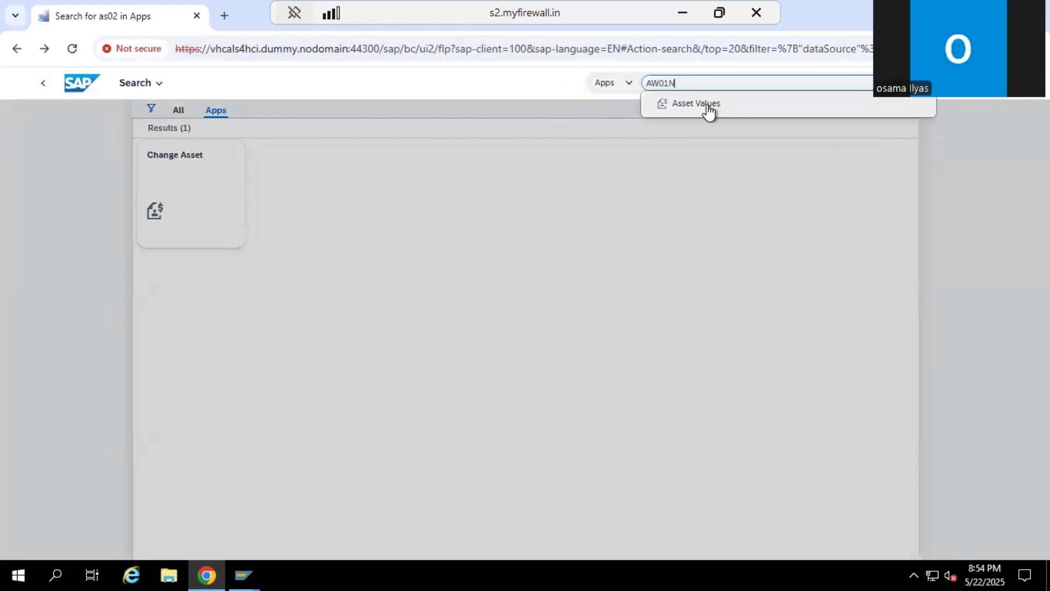
left_click(706, 105)
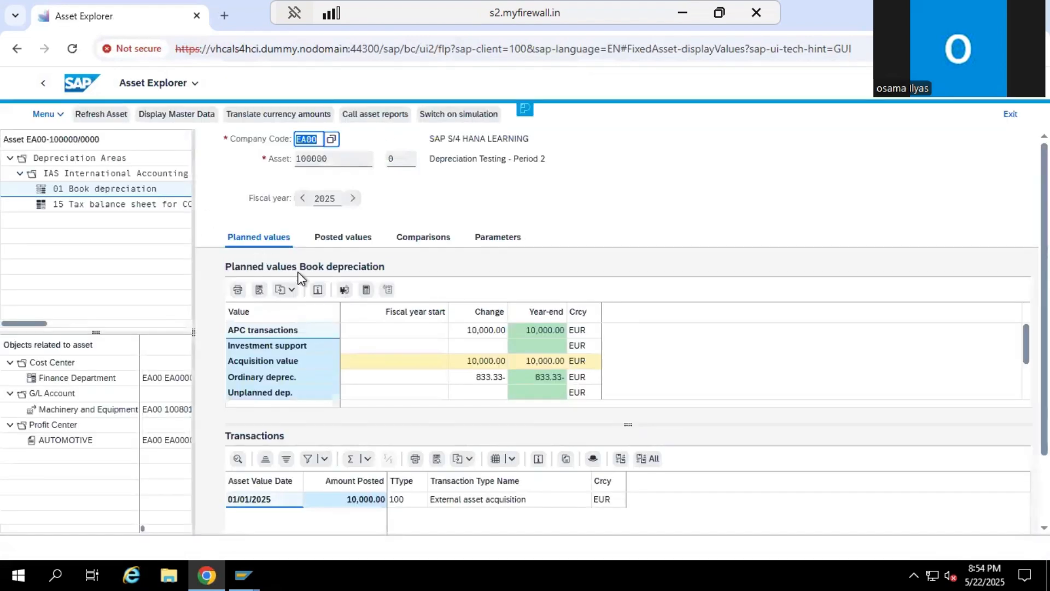
left_click(341, 237)
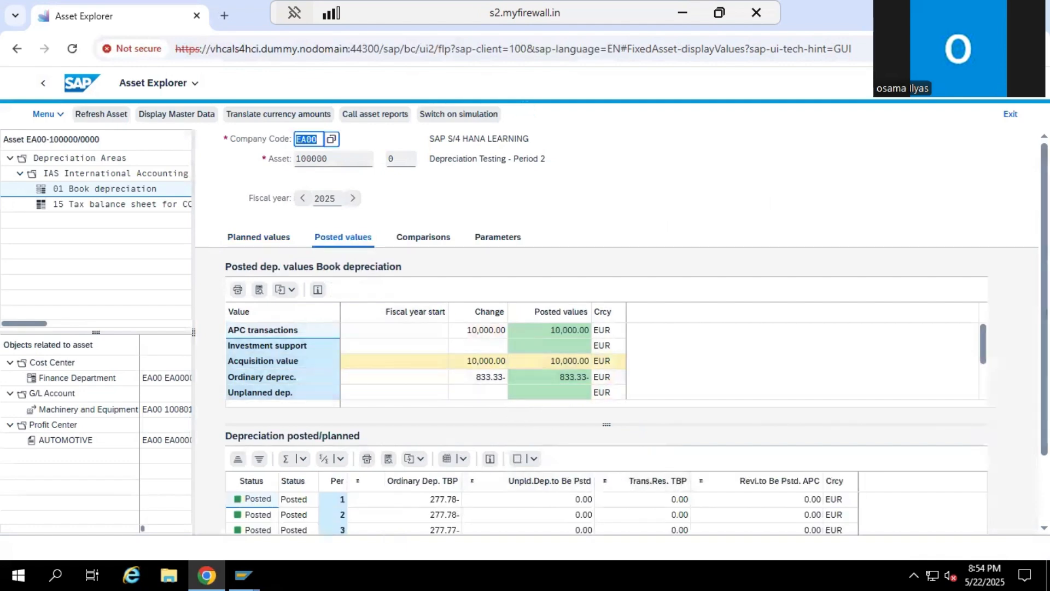
scroll(602, 328, "down", 2)
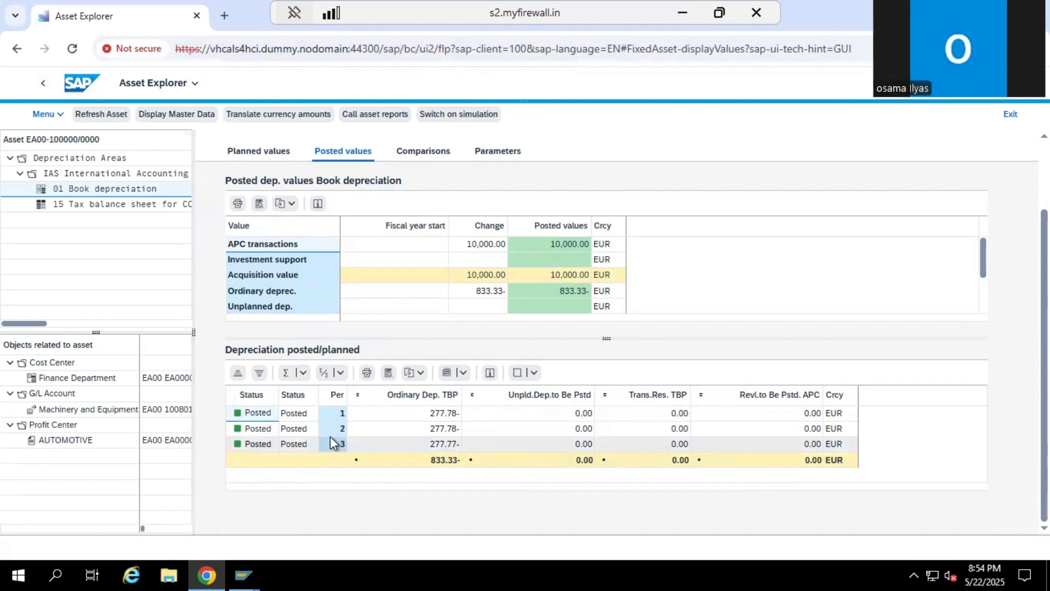
Return to the home page, search the apps for AS02 and open Change Asset
left_click(77, 87)
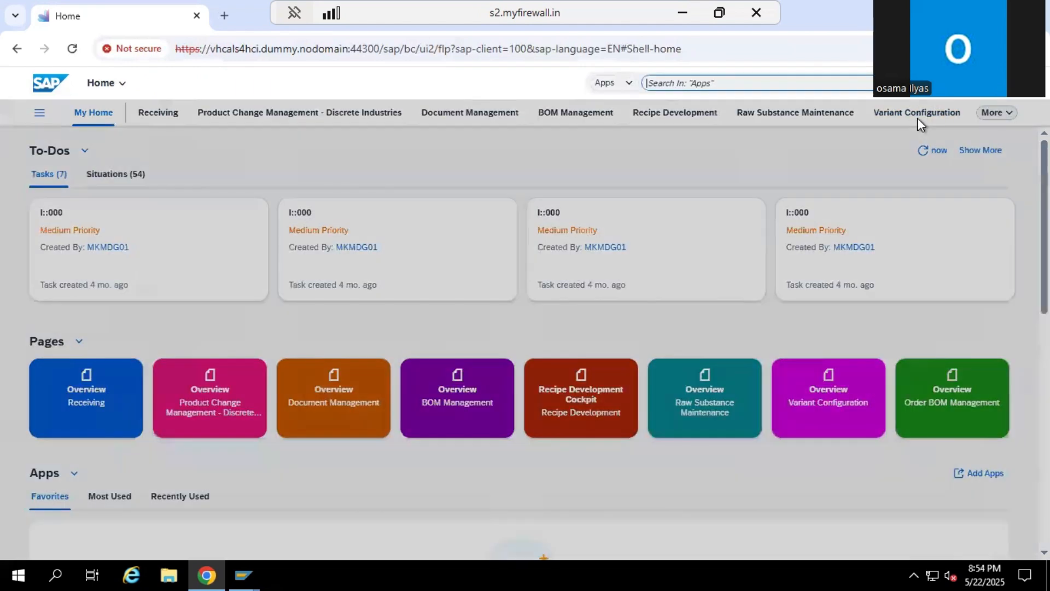
type("AS02")
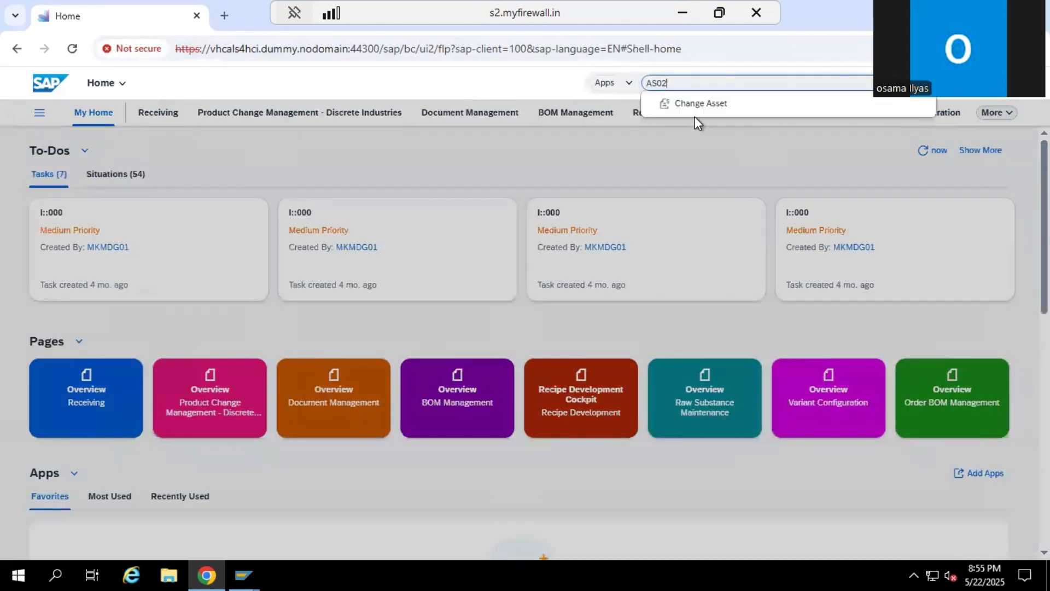
left_click(728, 104)
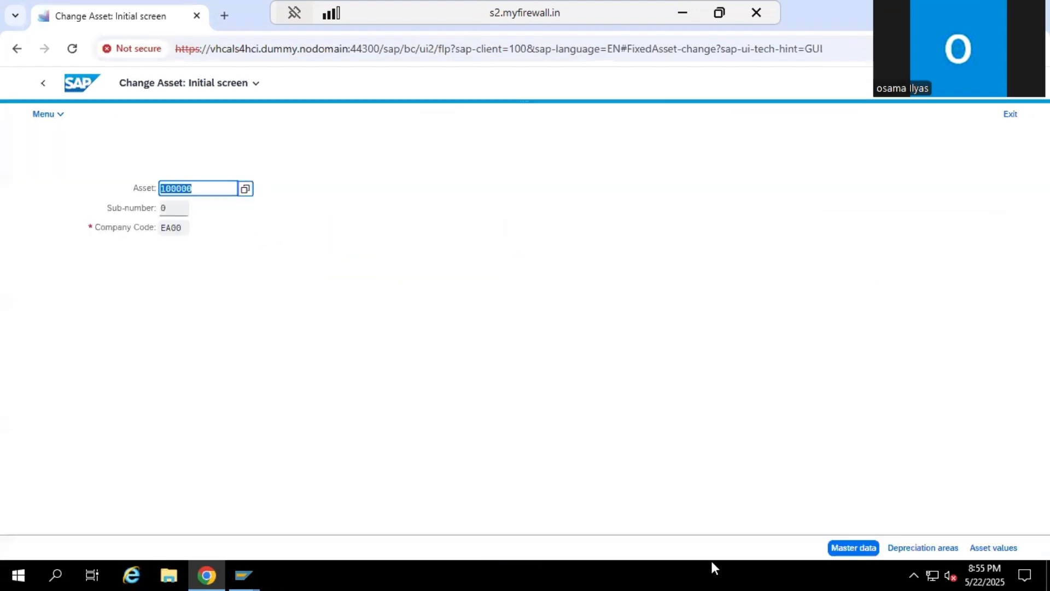
Open the depreciation areas of asset 100000, set the book depreciation key to LINR and save the asset
key("Return")
left_click(366, 209)
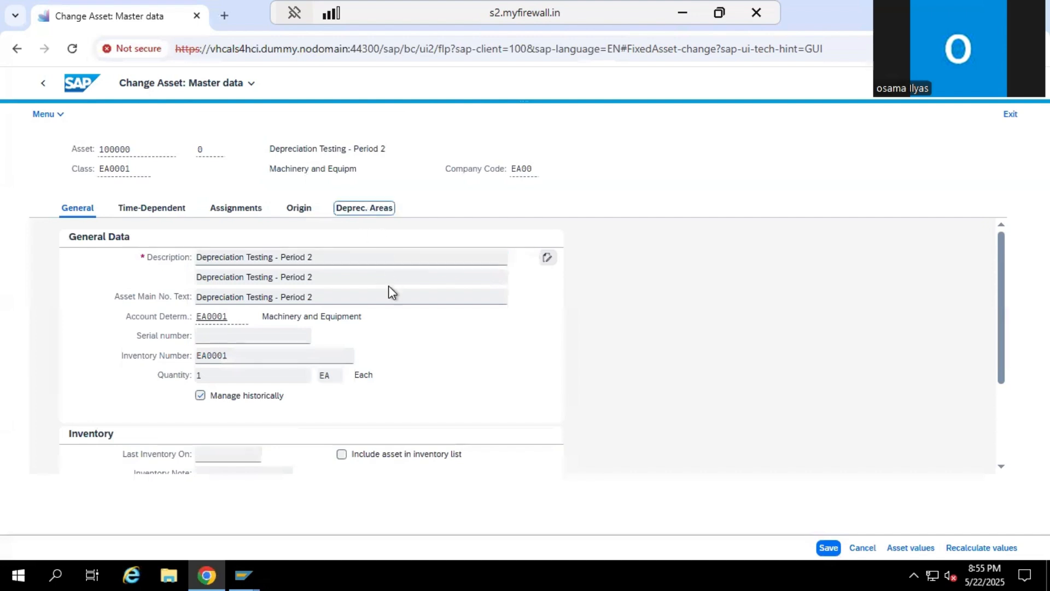
left_click(678, 382)
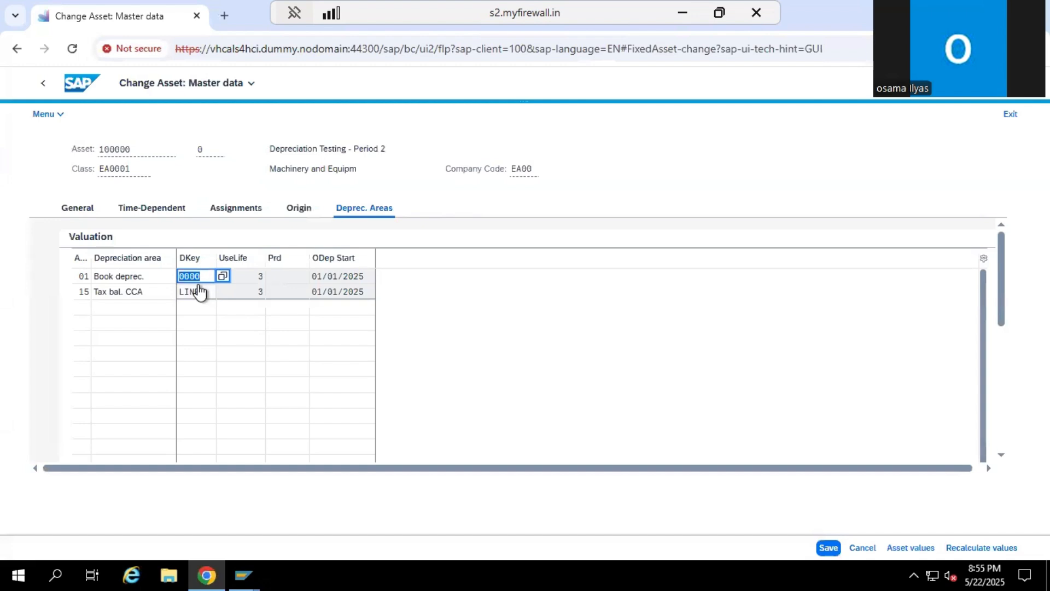
type("LINR")
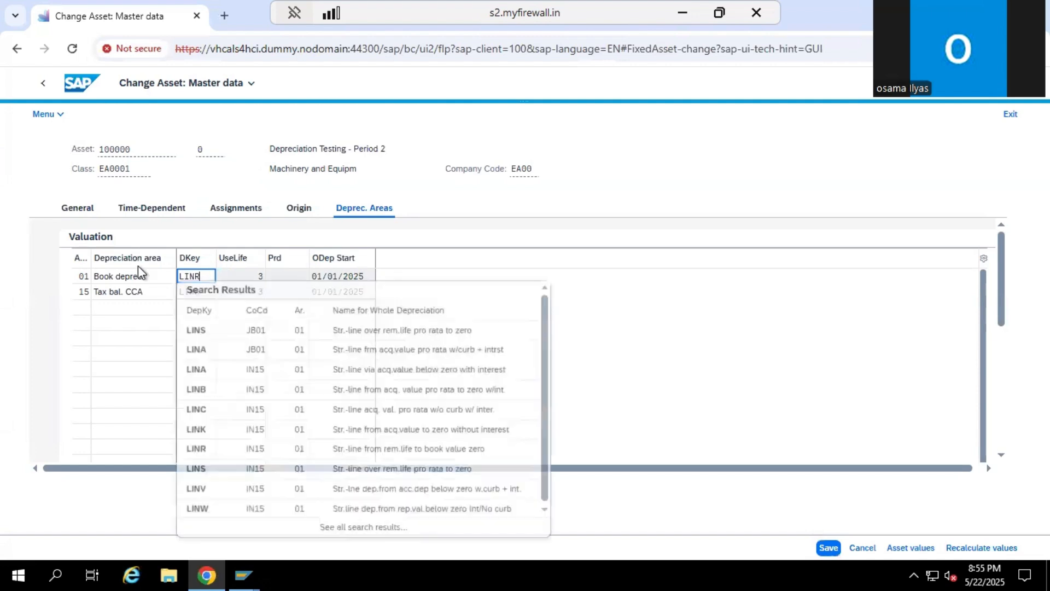
left_click(616, 201)
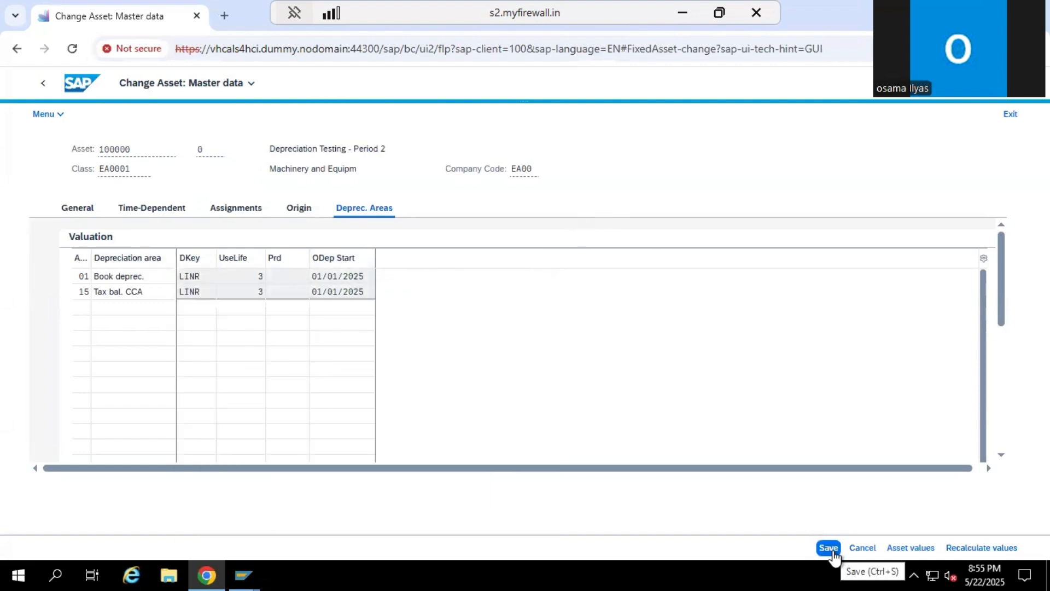
left_click(828, 548)
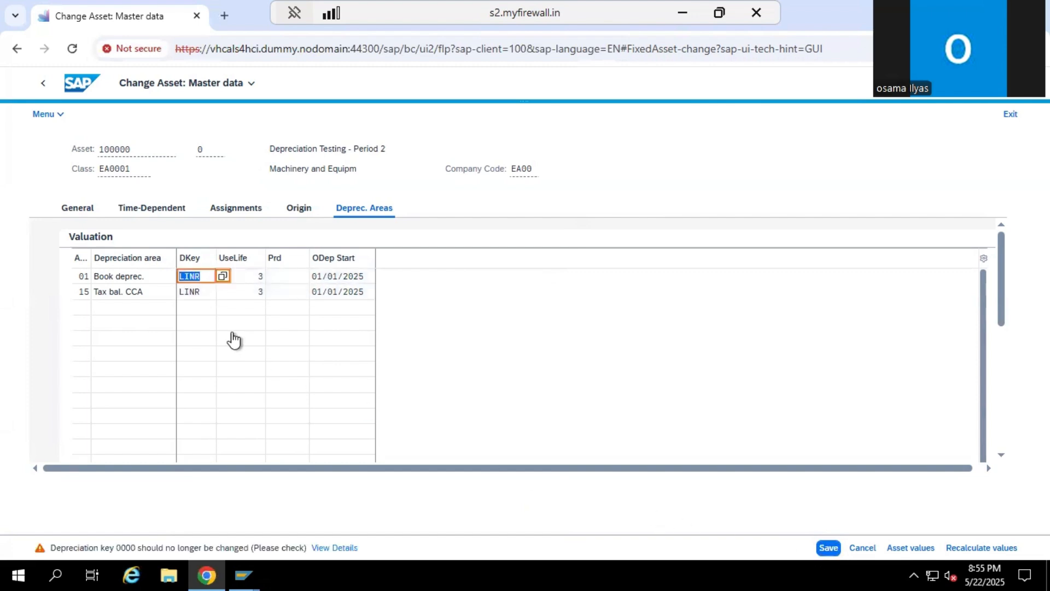
key("Return")
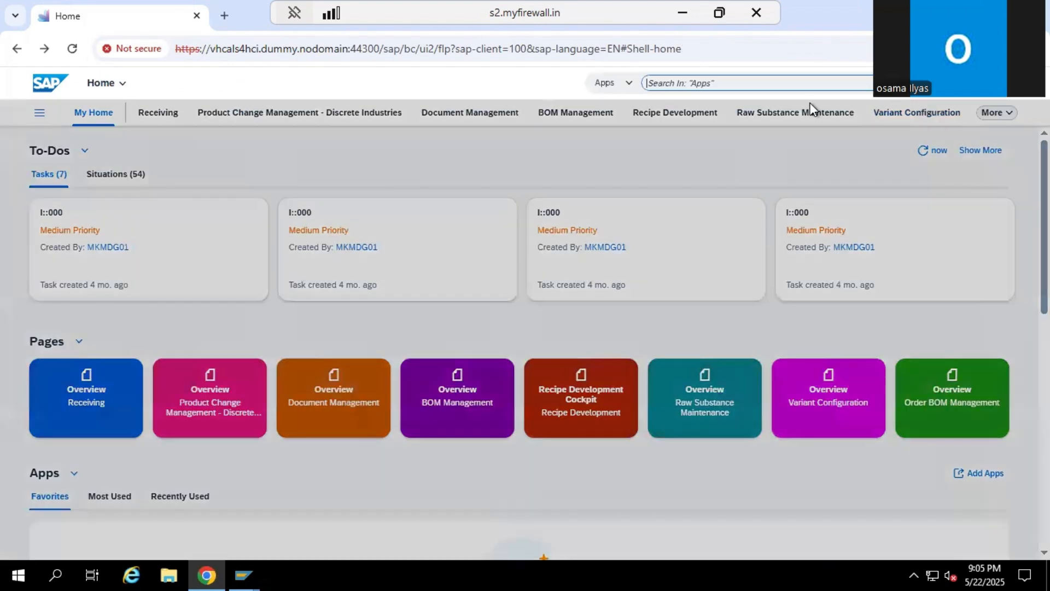
Search the apps for ASSET SC and open the asset accounting job scheduling app
type("ASS")
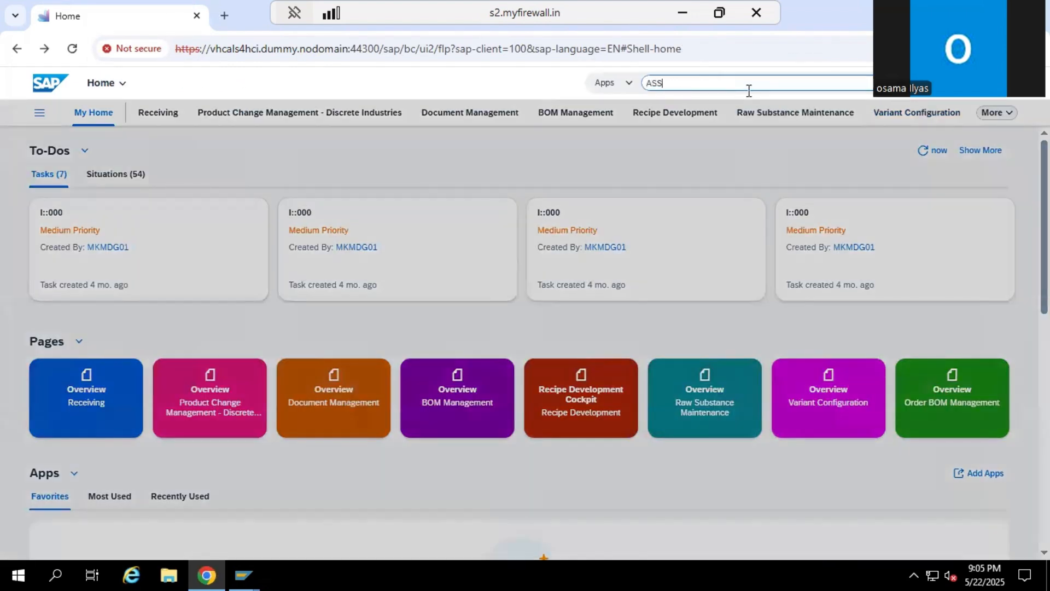
type("ET S")
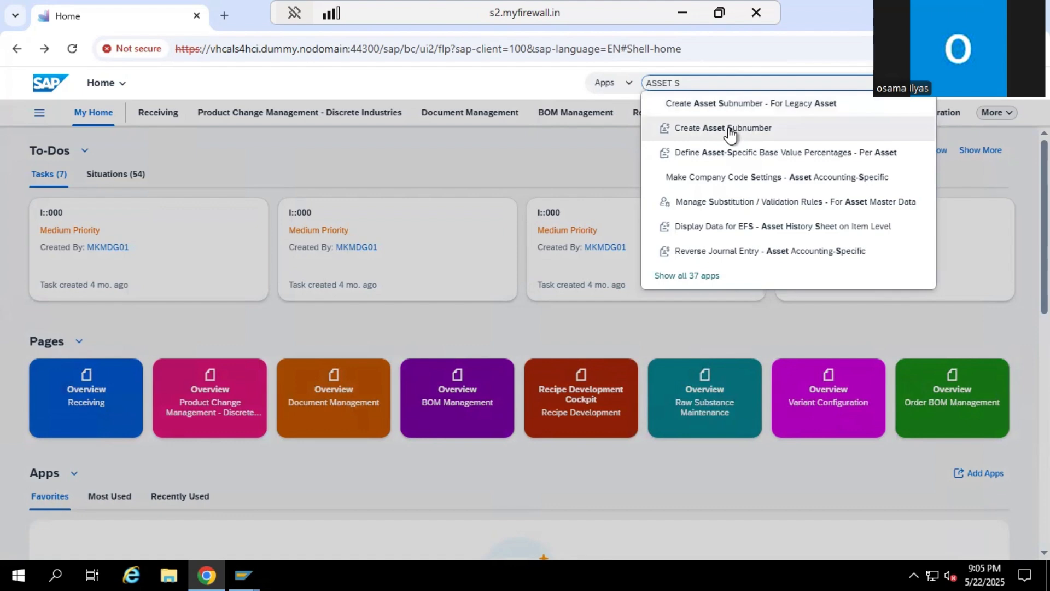
type("C")
left_click(722, 106)
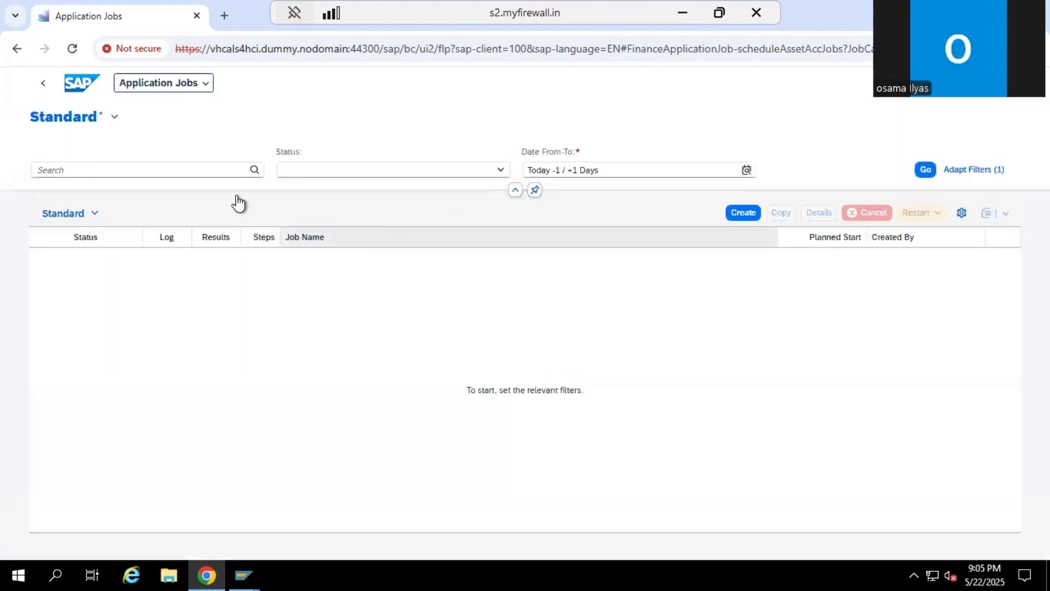
Create a Depreciation Posting Run job with immediate start and proceed to its parameters
left_click(742, 213)
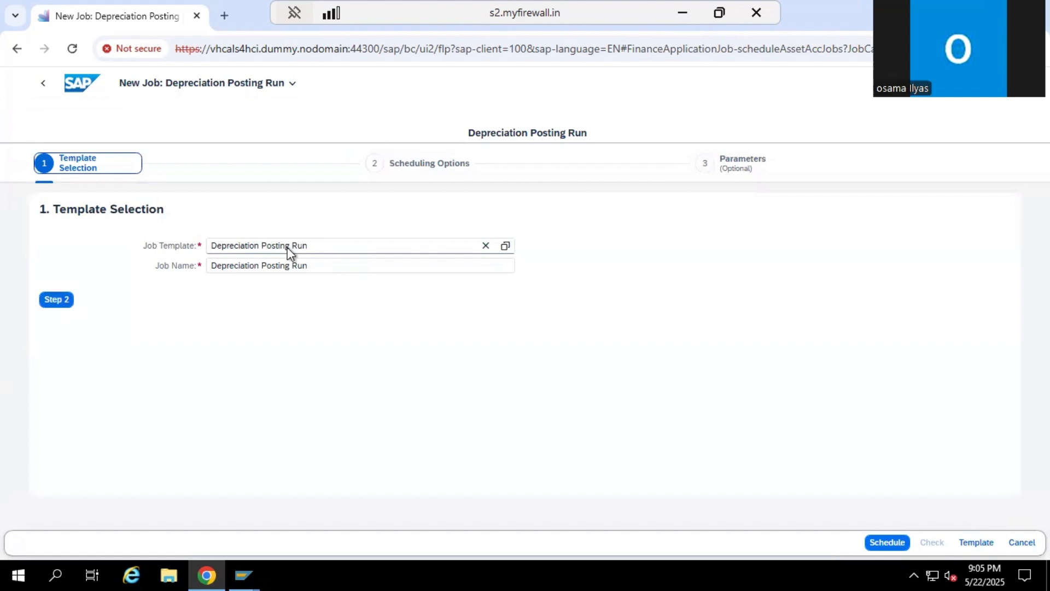
left_click(56, 301)
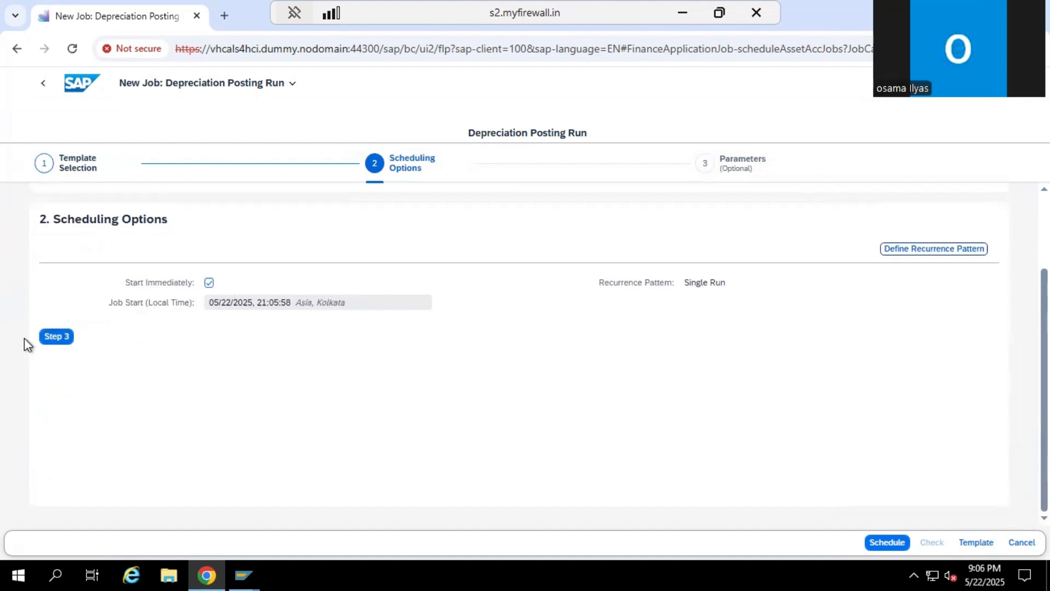
left_click(54, 339)
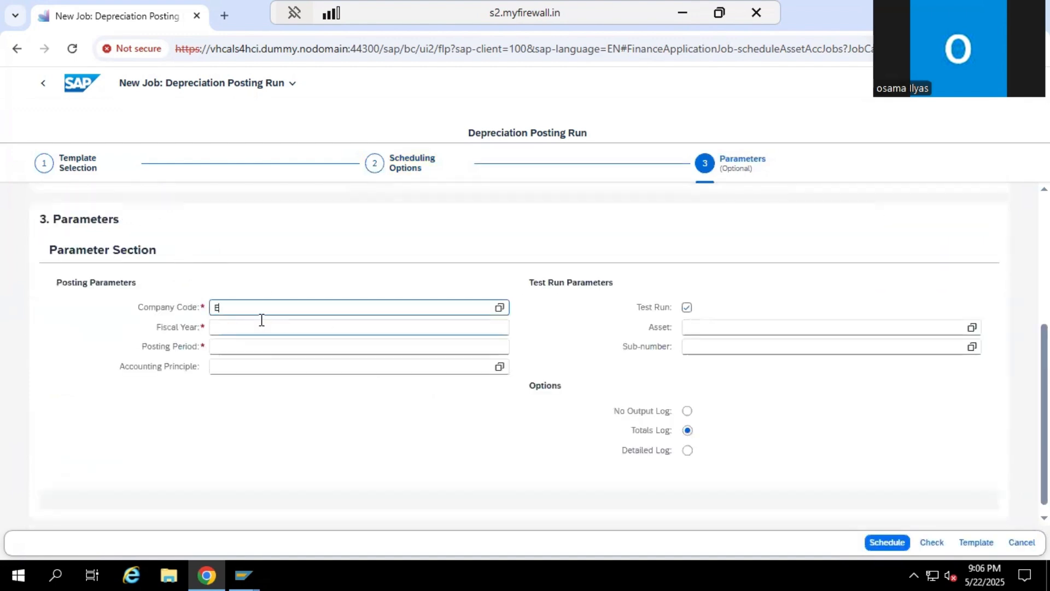
Set the job's company code to EA00, fiscal year to 2025, posting period to 04 and accounting principle to IAS
key("Tab")
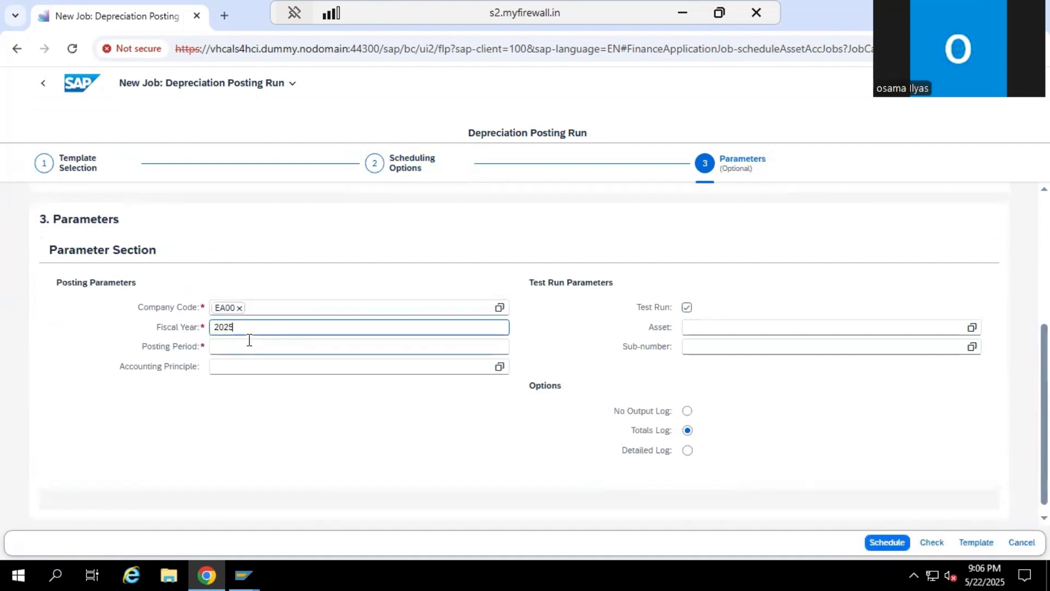
key("Tab")
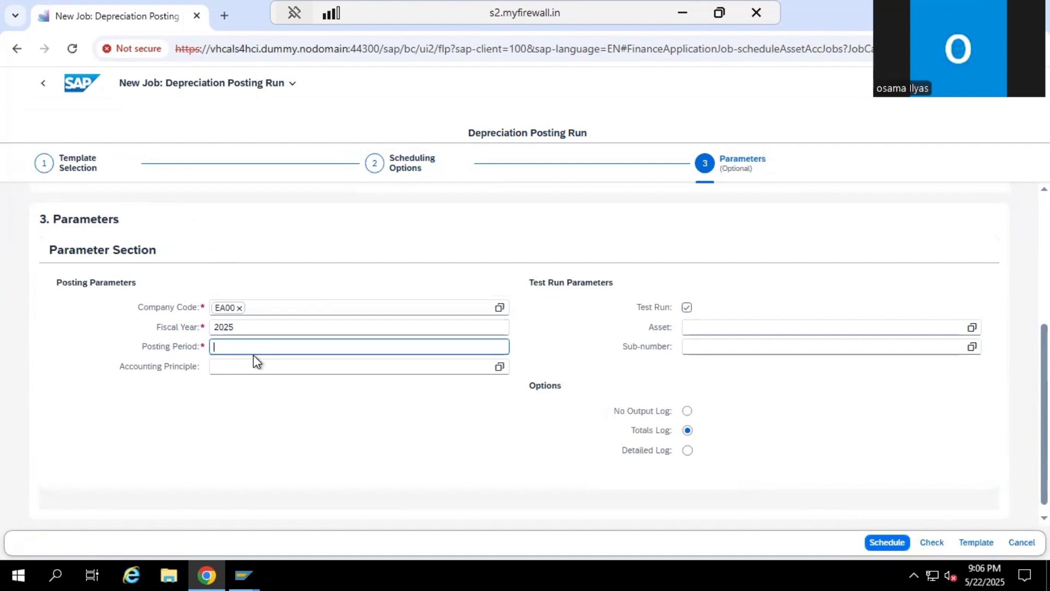
type("04")
left_click(295, 372)
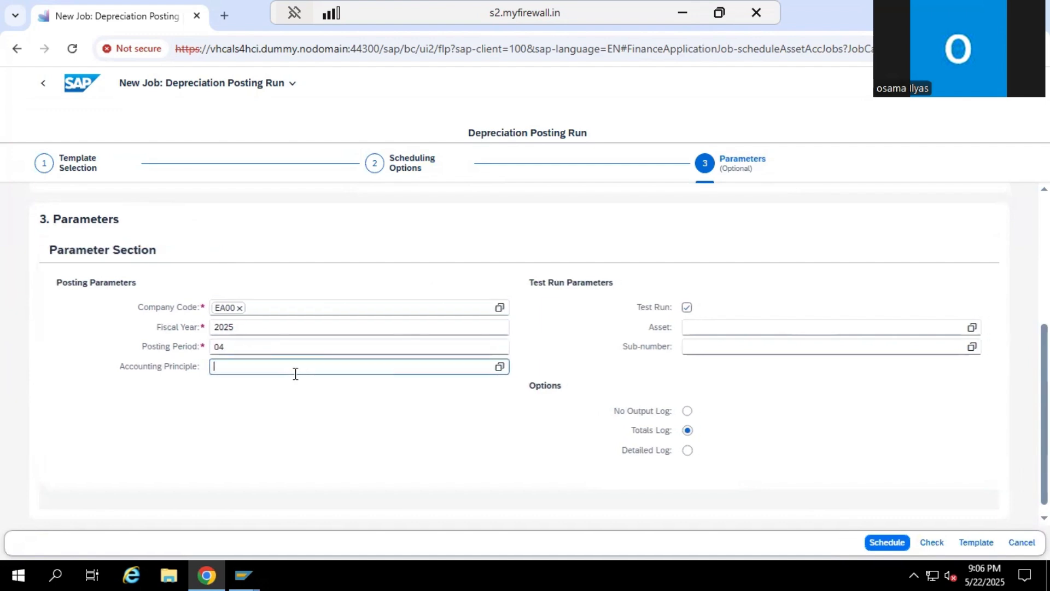
type("IAS")
Turn off the test run option, schedule the period 04 depreciation job and refresh the job list
left_click(687, 307)
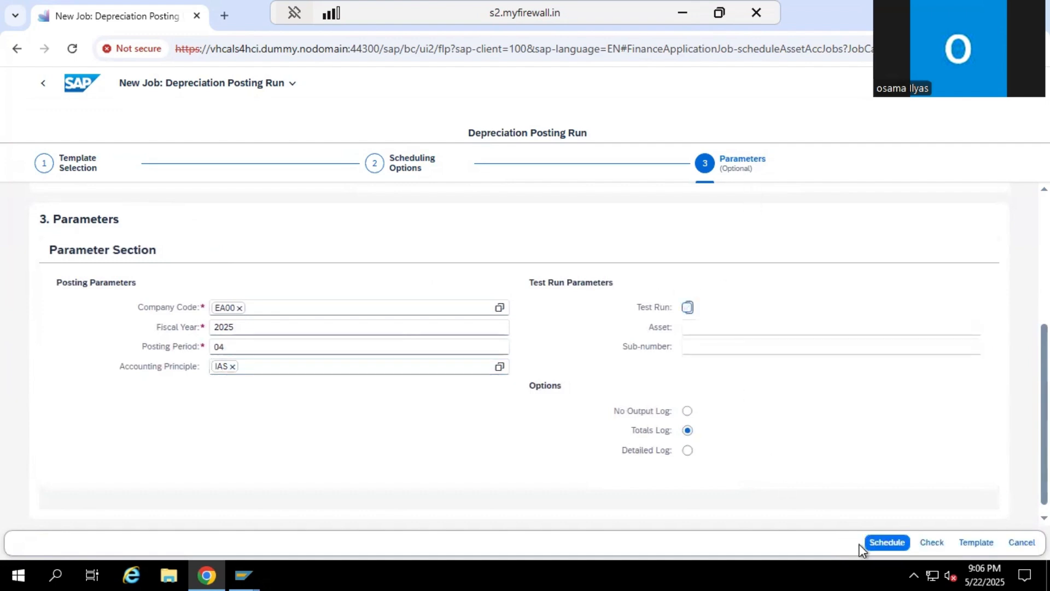
left_click(887, 543)
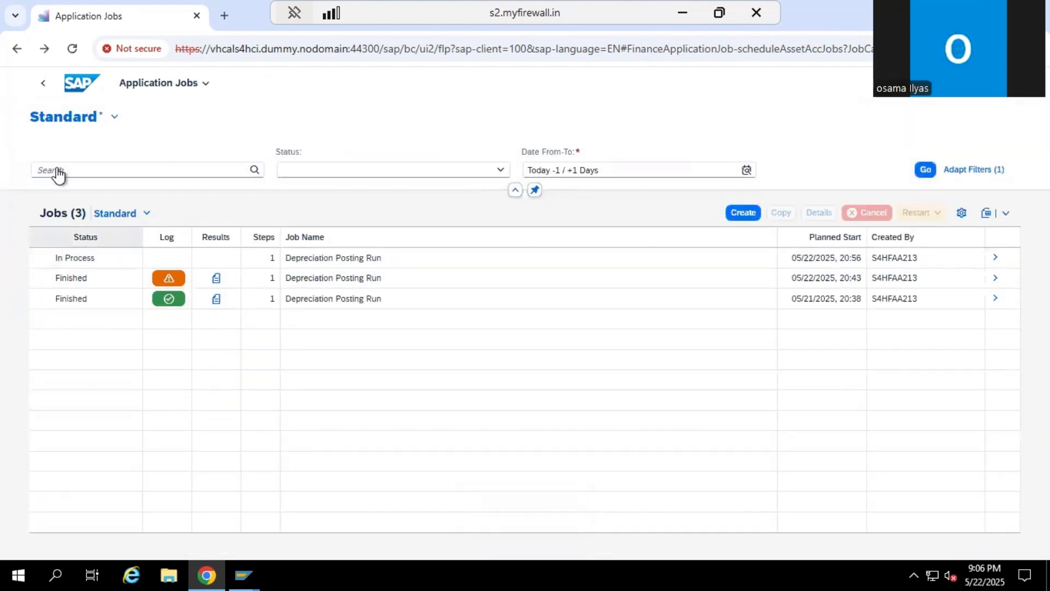
left_click(926, 175)
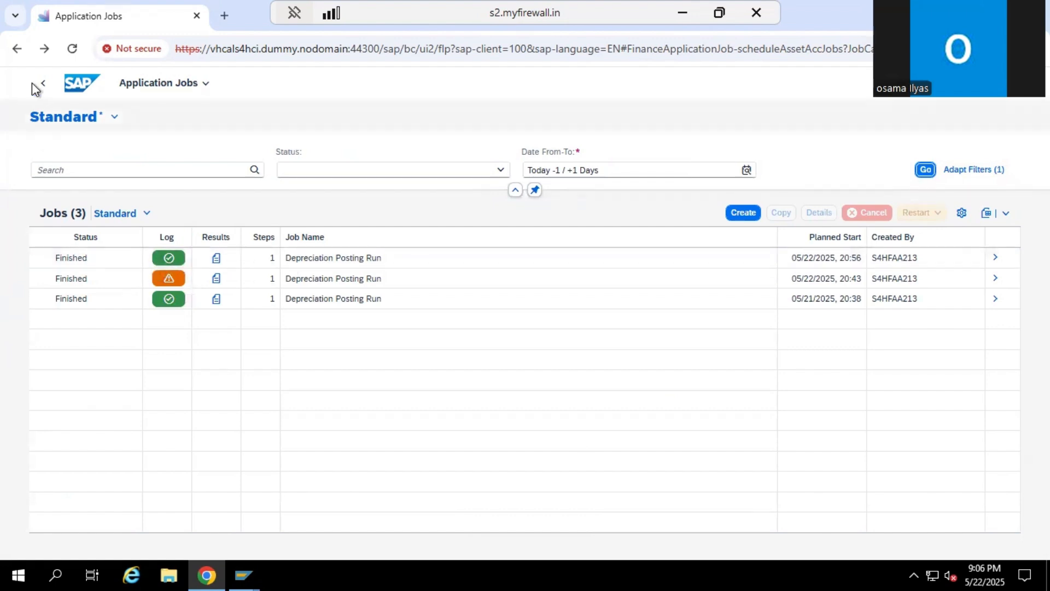
Return to the home page, open Asset Values through AW01N and examine the posted book depreciation of asset 100000 by period
left_click(75, 94)
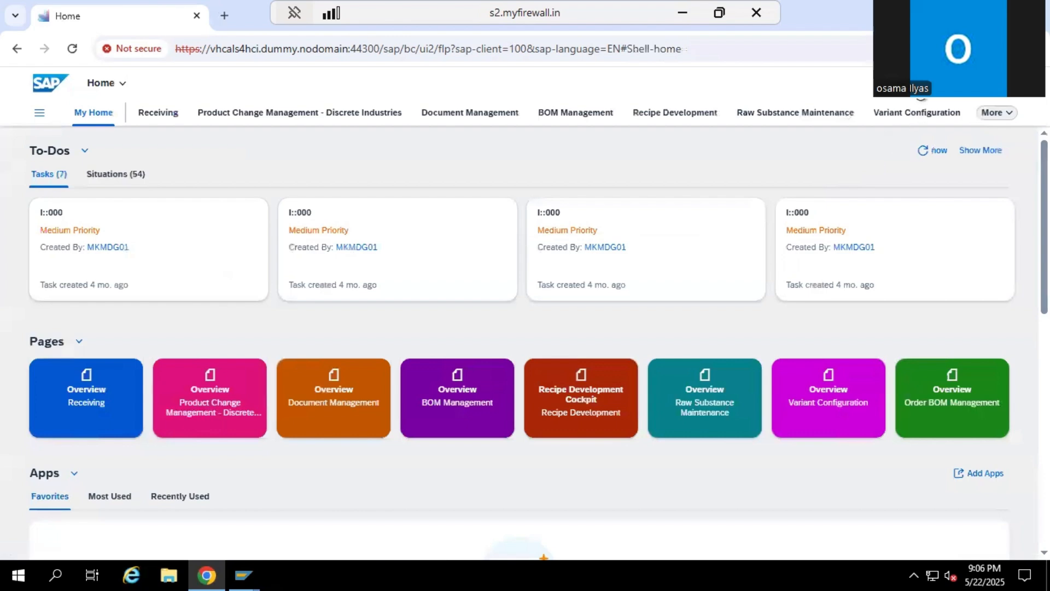
left_click(916, 85)
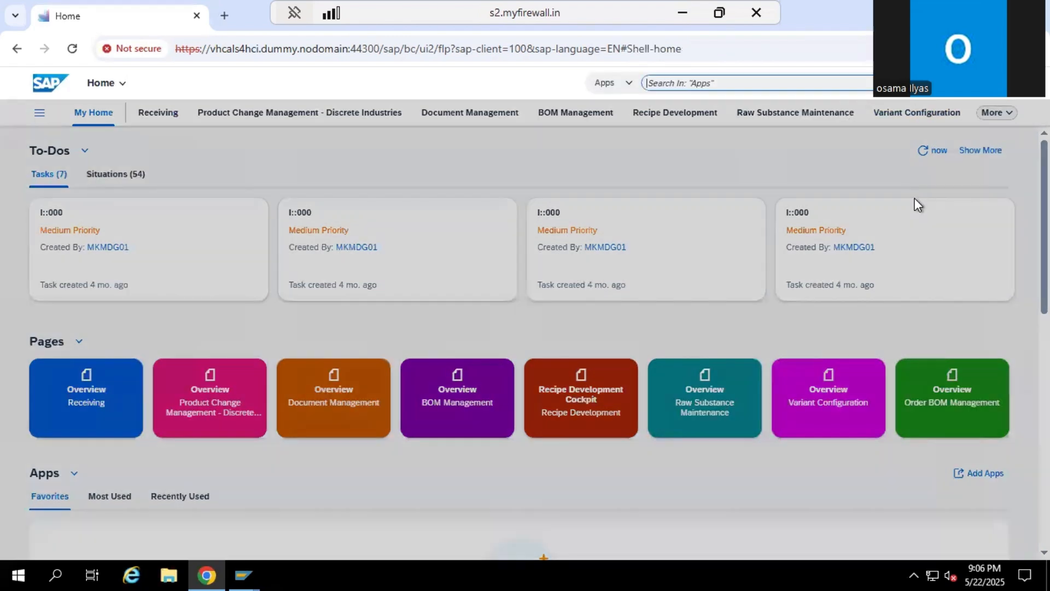
type("AW01N")
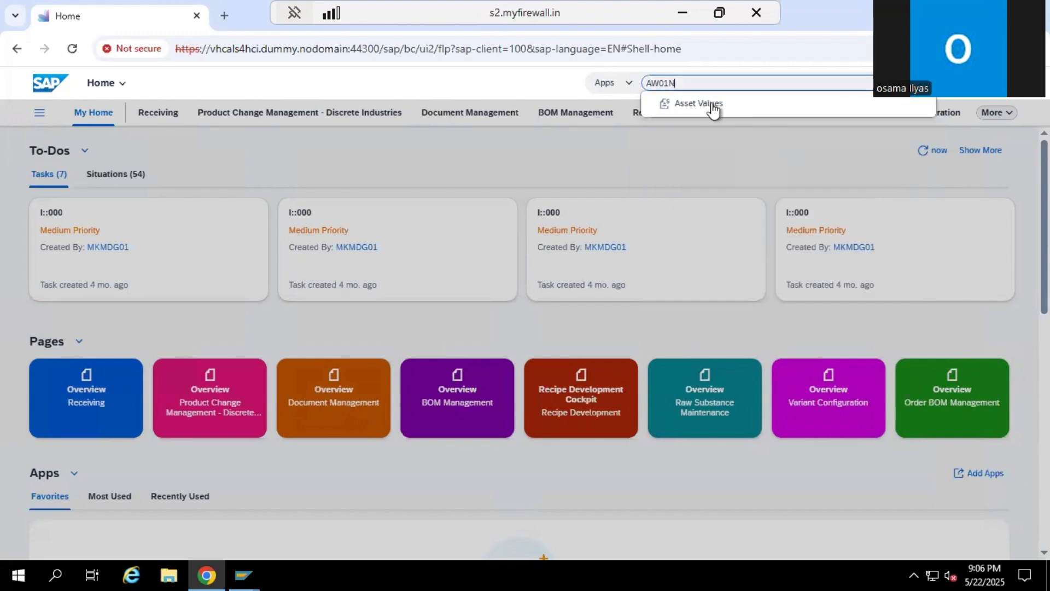
left_click(711, 105)
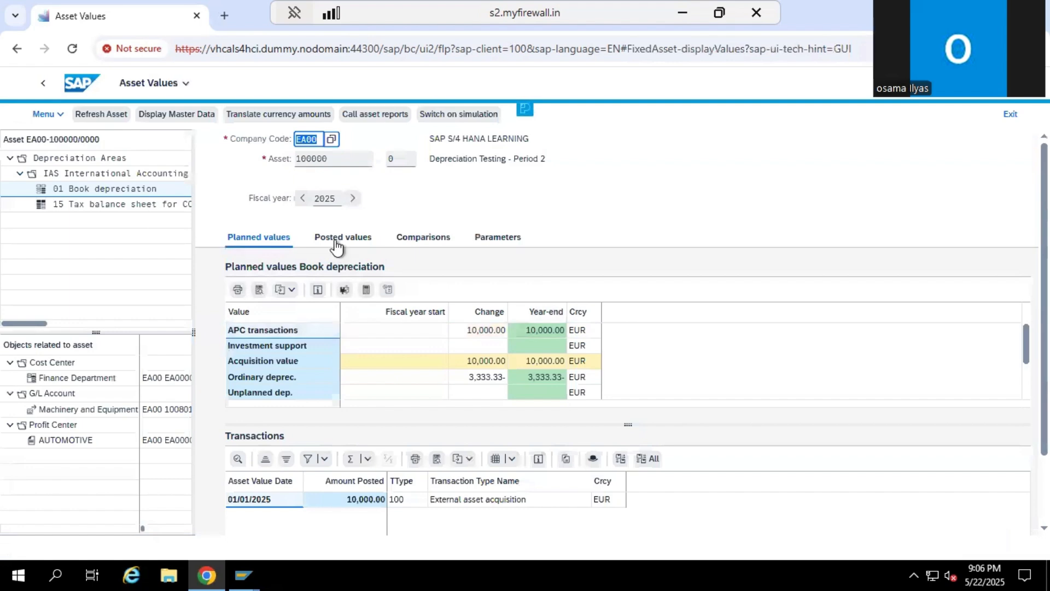
left_click(337, 241)
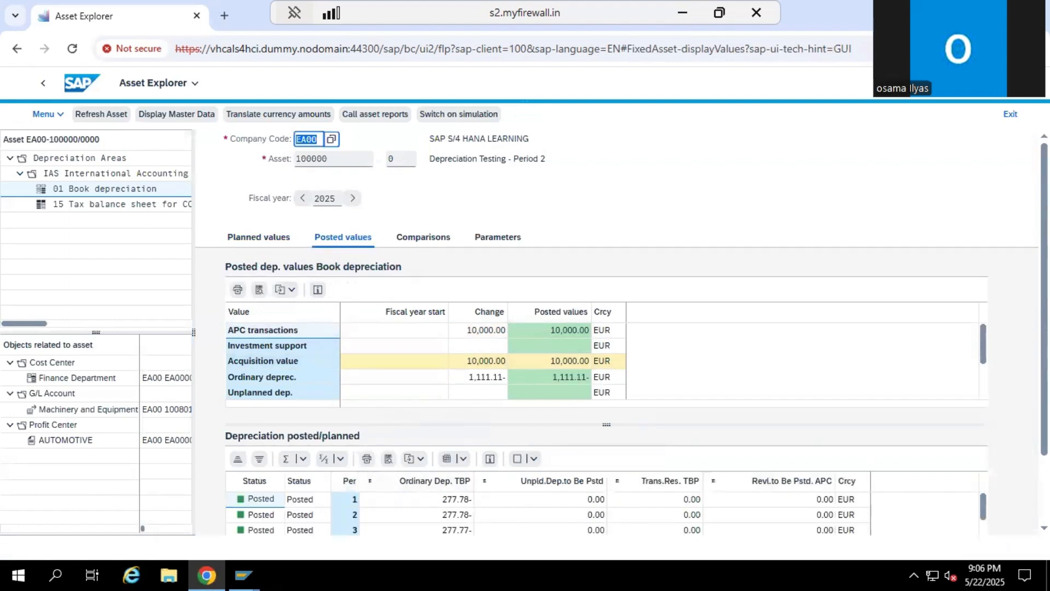
scroll(482, 490, "down", 2)
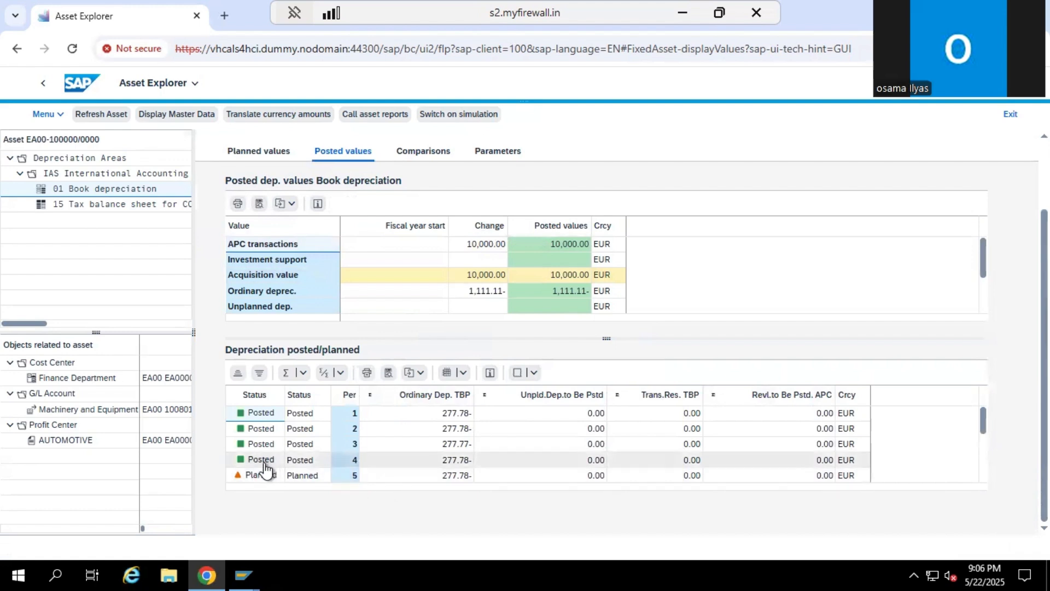